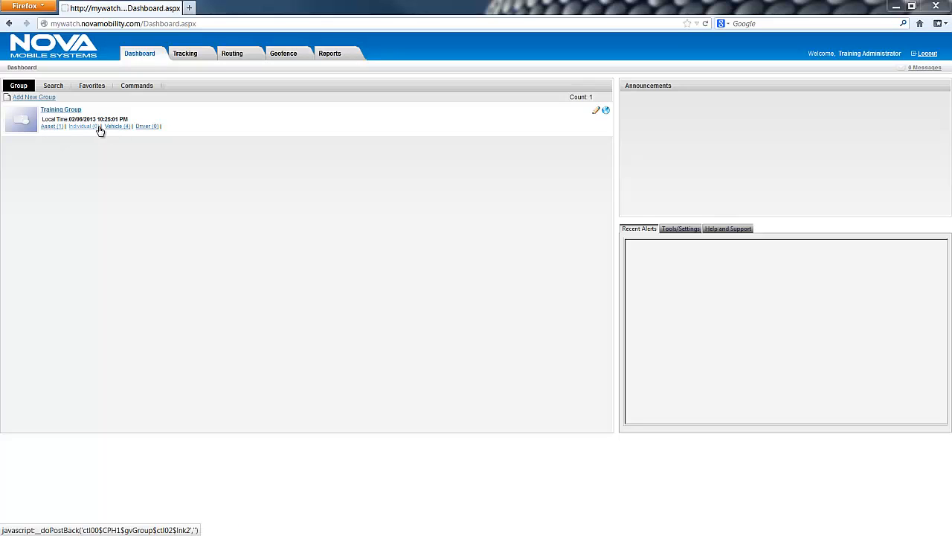
Step: Open the geofence configuration page and draw all listed geofences on the map
{"action": "left_click", "coordinate": [289, 54]}
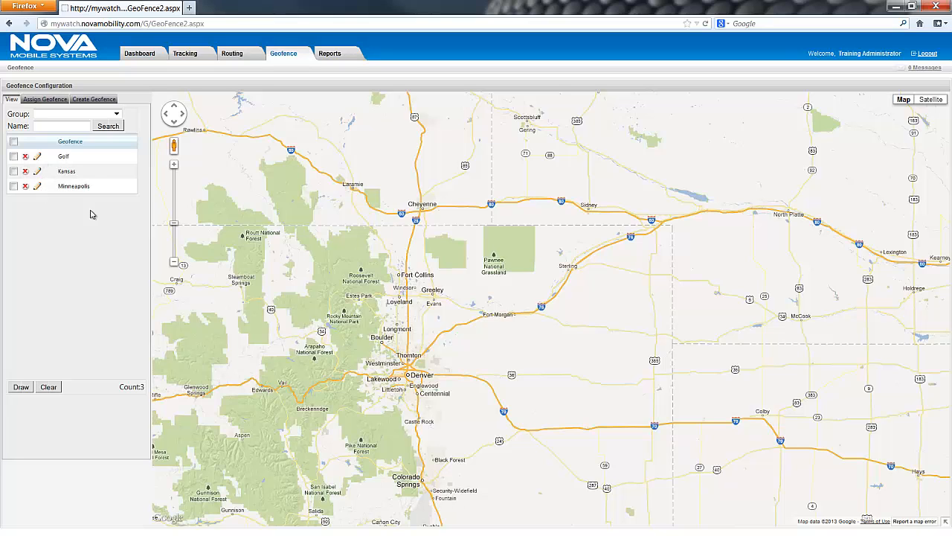
{"action": "scroll", "coordinate": [444, 316], "scroll_direction": "down", "scroll_amount": 4}
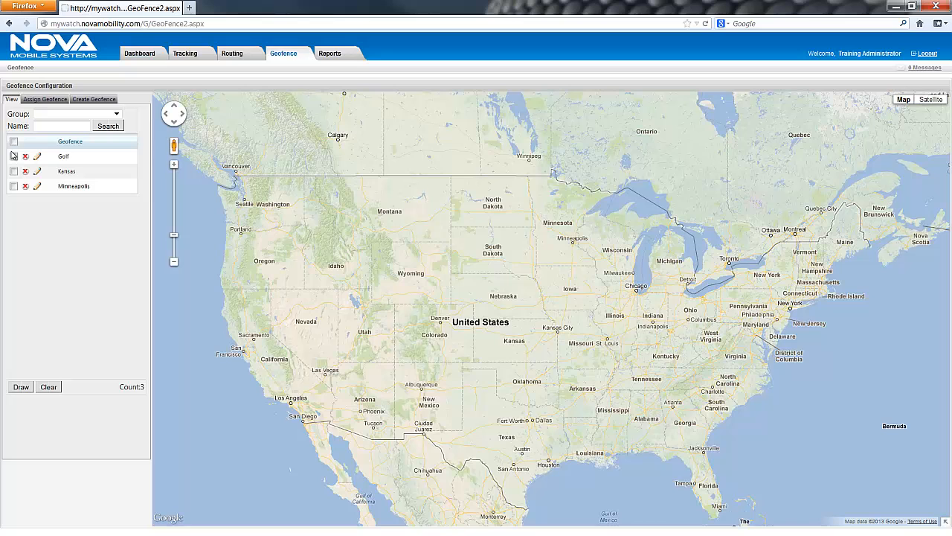
{"action": "left_click", "coordinate": [13, 142]}
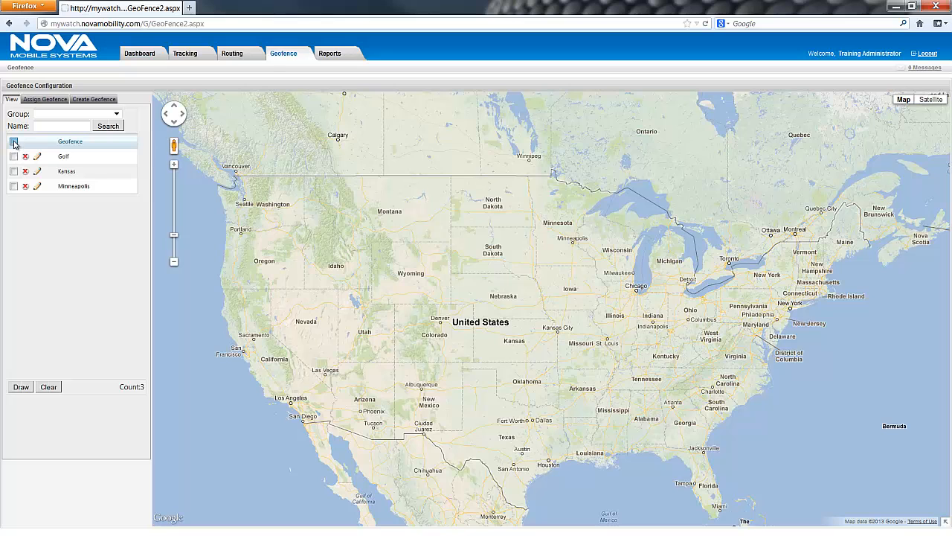
{"action": "left_click", "coordinate": [22, 388]}
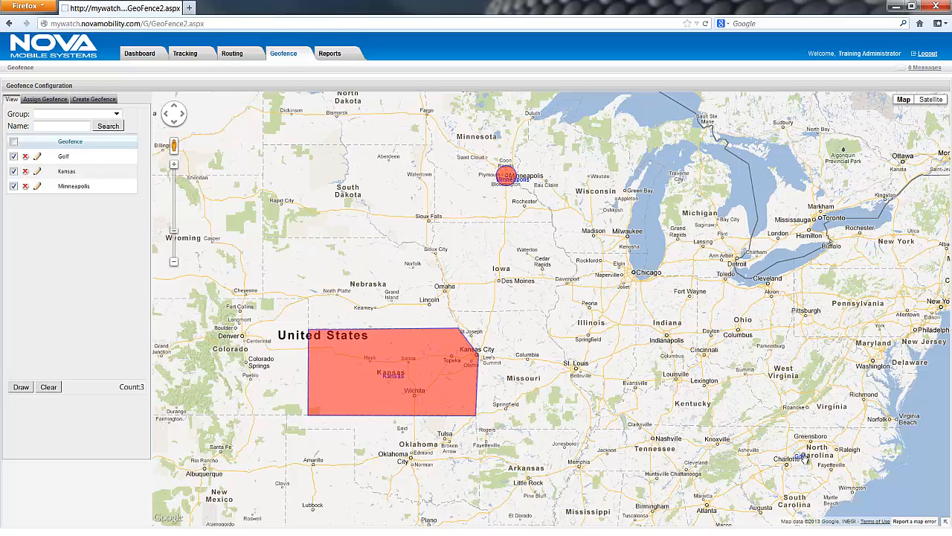
Step: Inspect the Golf geofence up close on the map, and clear the drawn geofences
{"action": "scroll", "coordinate": [801, 455], "scroll_direction": "up", "scroll_amount": 4}
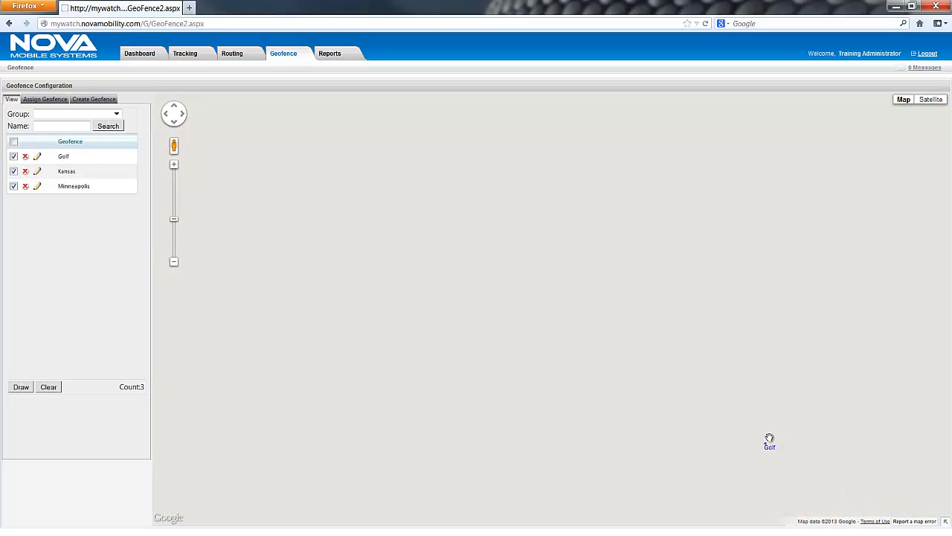
{"action": "scroll", "coordinate": [770, 441], "scroll_direction": "up", "scroll_amount": 2}
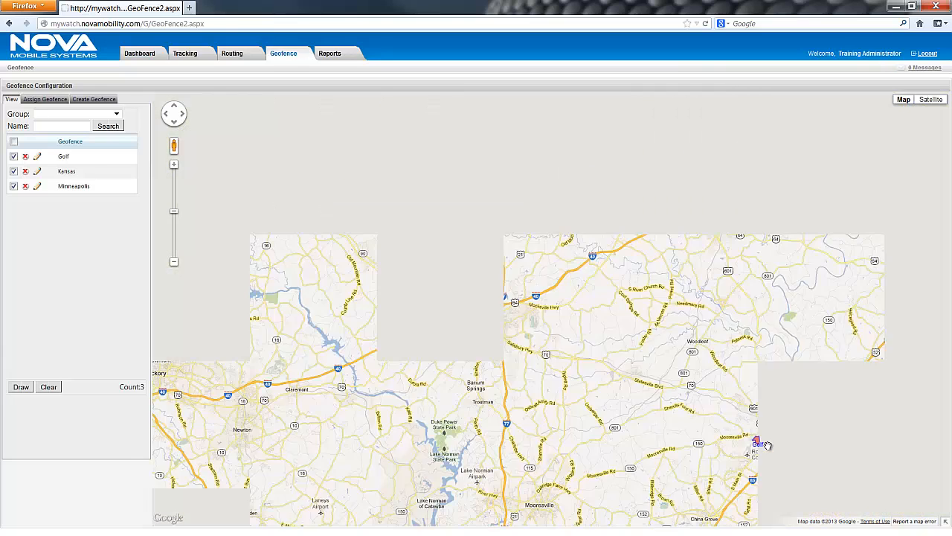
{"action": "scroll", "coordinate": [762, 443], "scroll_direction": "up", "scroll_amount": 2}
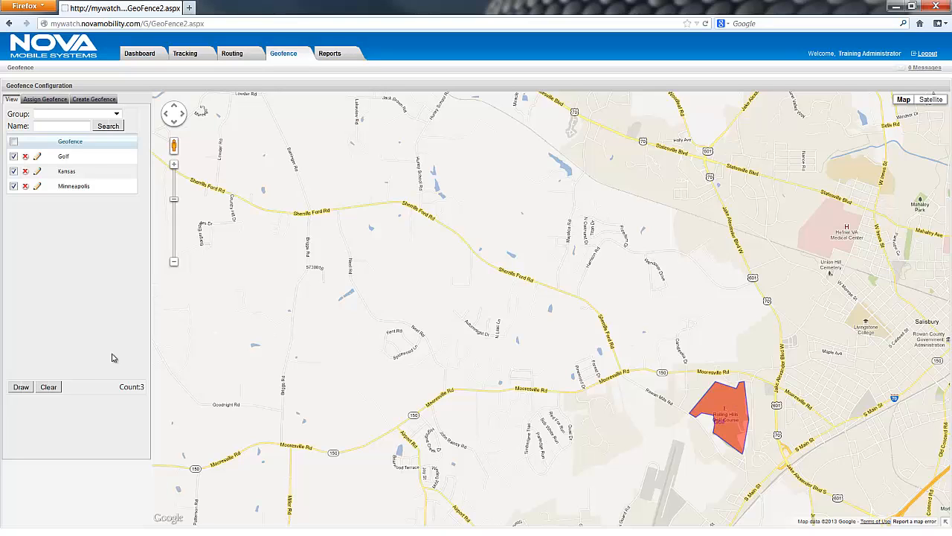
{"action": "left_click", "coordinate": [49, 387]}
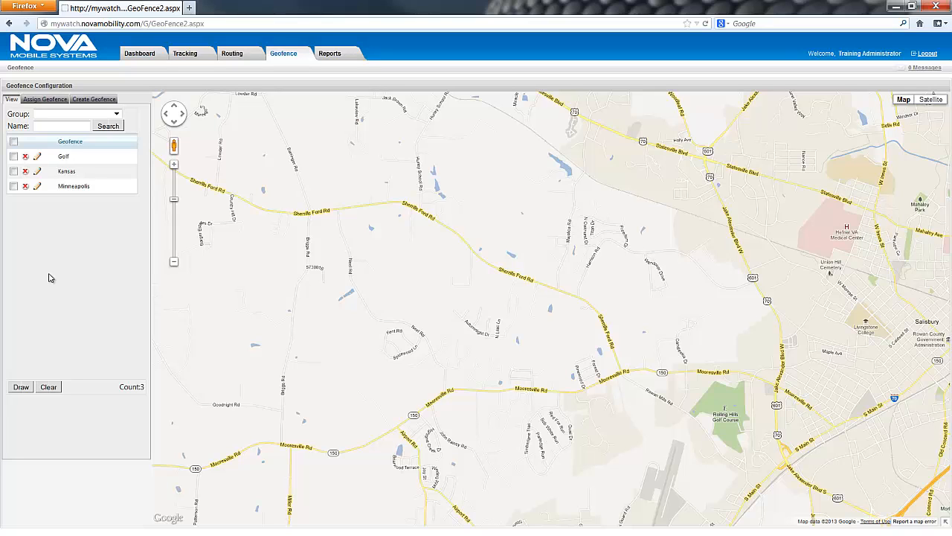
Step: Create a circle geofence centred on Corbin Hills Golf Course with a radius of about 0.46 mi
{"action": "left_click", "coordinate": [88, 101]}
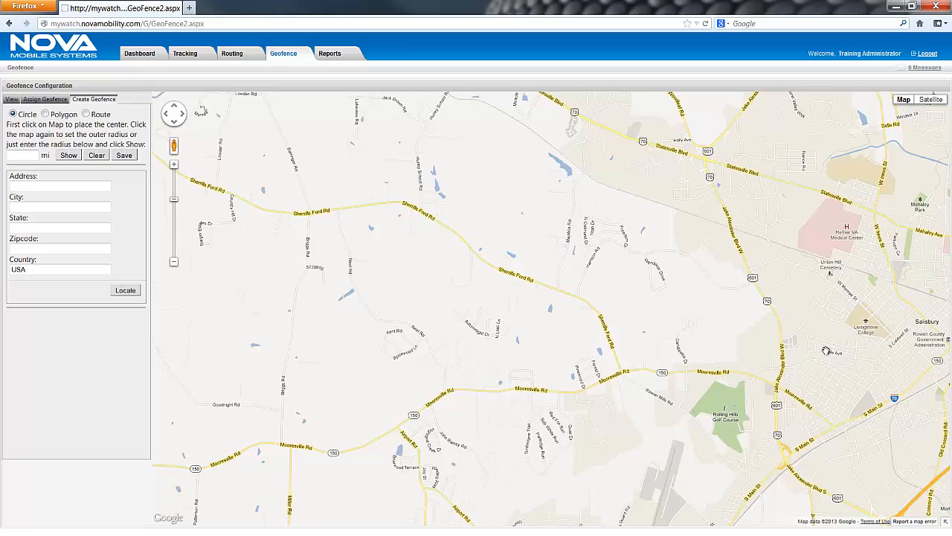
{"action": "left_click_drag", "start_coordinate": [651, 346], "coordinate": [468, 340]}
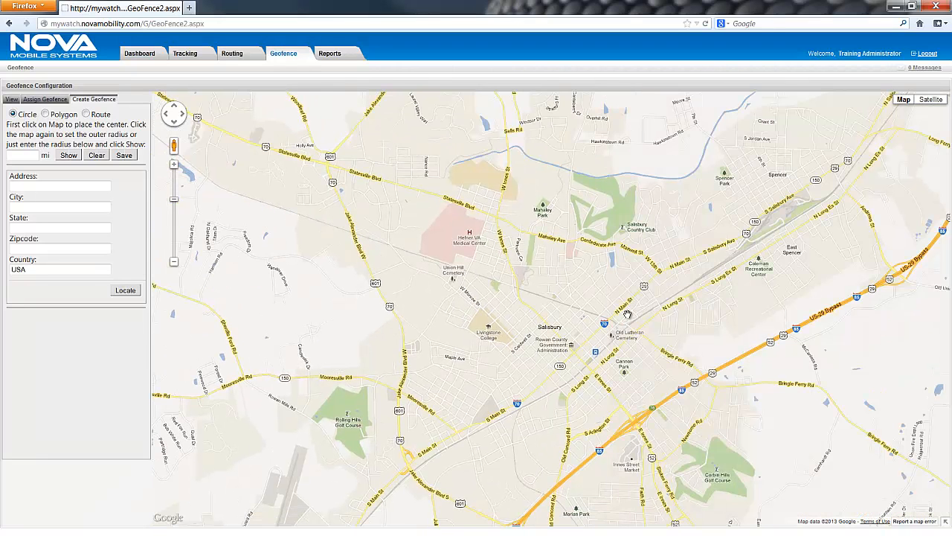
{"action": "left_click", "coordinate": [713, 471]}
{"action": "left_click", "coordinate": [753, 447]}
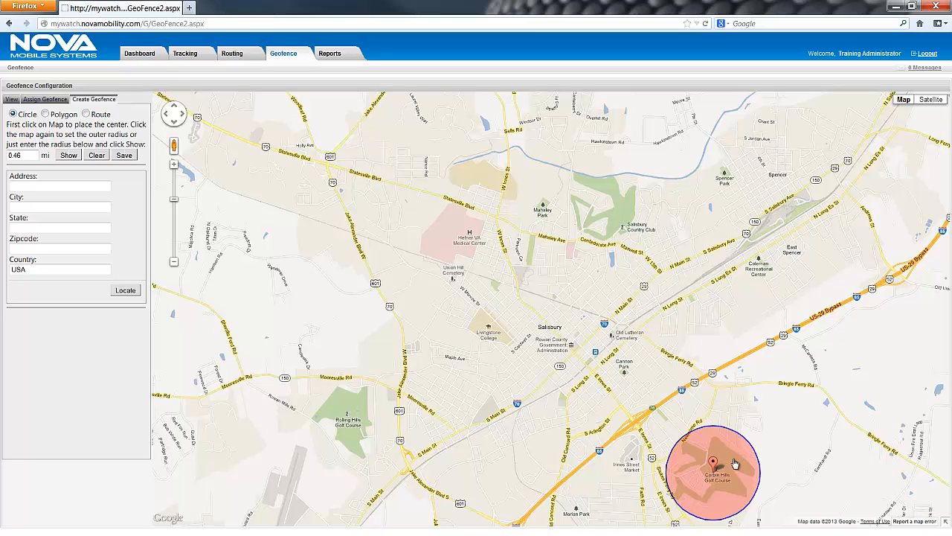
Step: Set the circle's radius to 0.5 mi and start saving it as a geofence
{"action": "left_click", "coordinate": [31, 155]}
{"action": "double_click", "coordinate": [26, 155]}
{"action": "type", "text": "0.5"}
{"action": "left_click", "coordinate": [23, 186]}
{"action": "left_click", "coordinate": [34, 152]}
{"action": "left_click", "coordinate": [124, 156]}
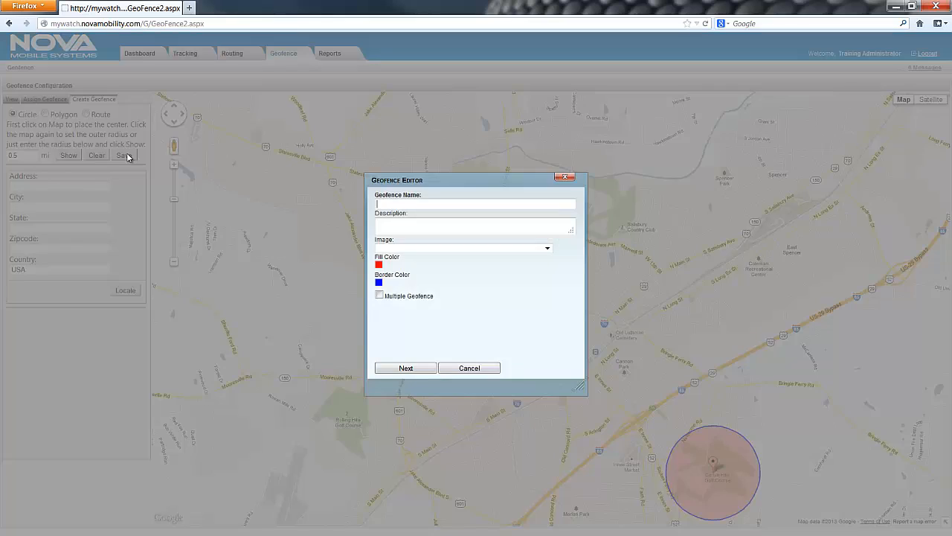
Step: Enter "Golf Course" as the geofence's name and description, and choose the golfer image
{"action": "left_click", "coordinate": [479, 206]}
{"action": "type", "text": "Golf Course"}
{"action": "left_click", "coordinate": [471, 219]}
{"action": "type", "text": "Golf Course"}
{"action": "left_click", "coordinate": [477, 247]}
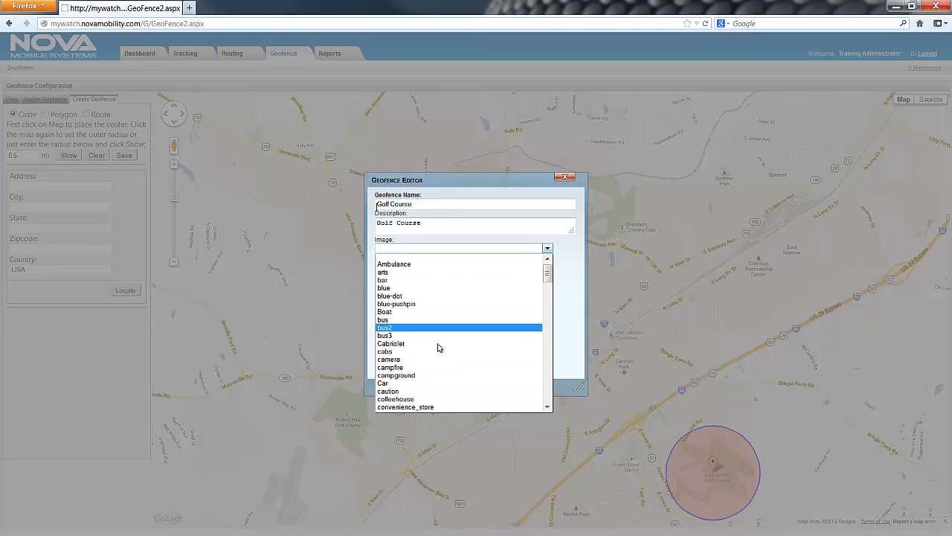
{"action": "scroll", "coordinate": [440, 356], "scroll_direction": "down", "scroll_amount": 3}
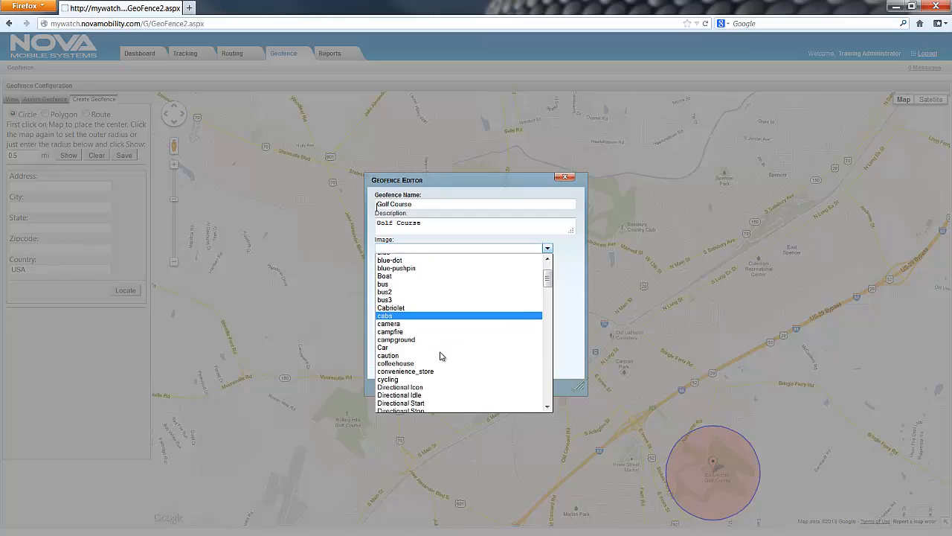
{"action": "scroll", "coordinate": [440, 357], "scroll_direction": "down", "scroll_amount": 4}
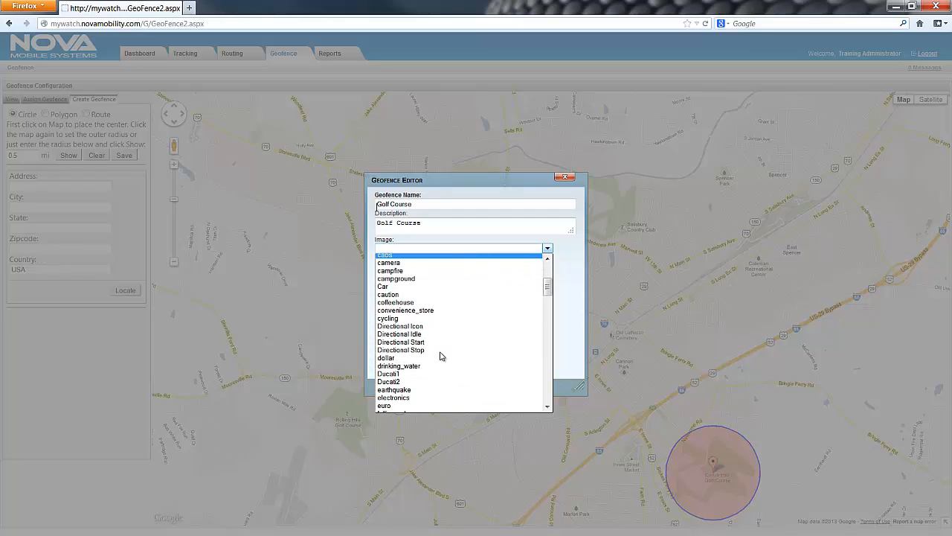
{"action": "scroll", "coordinate": [440, 356], "scroll_direction": "down", "scroll_amount": 2}
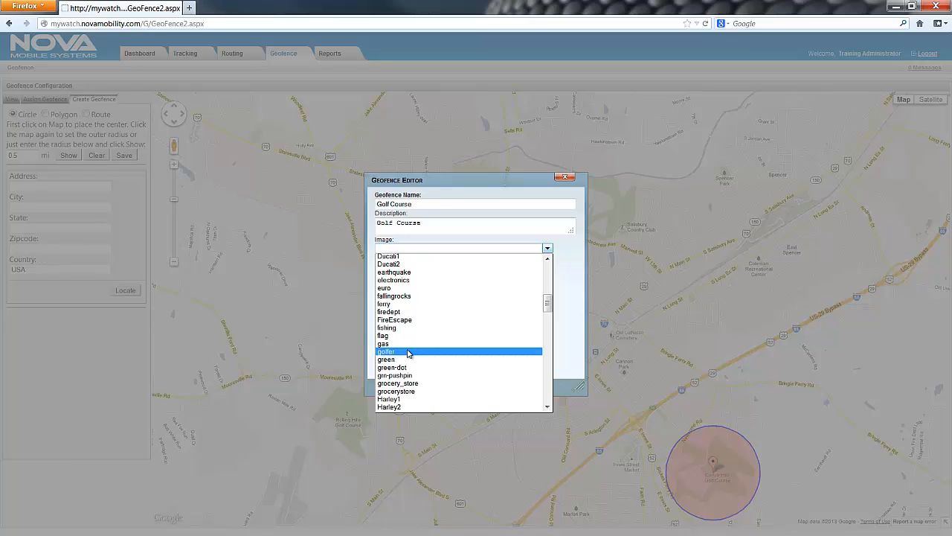
{"action": "left_click", "coordinate": [407, 351]}
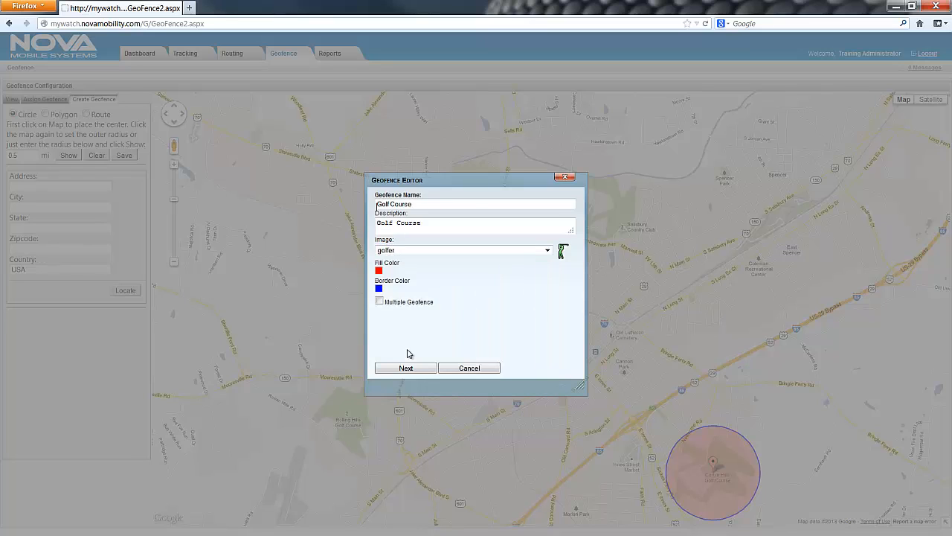
Step: Enable Multiple Geofence and set the second radius to .6 mi and the third to 1 mi, keeping the existing colors
{"action": "left_click", "coordinate": [378, 270]}
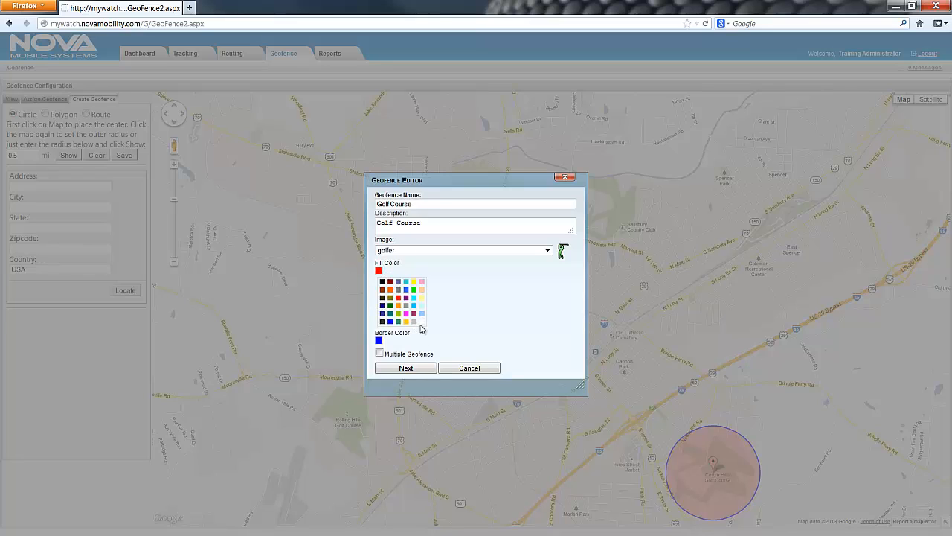
{"action": "left_click", "coordinate": [380, 354]}
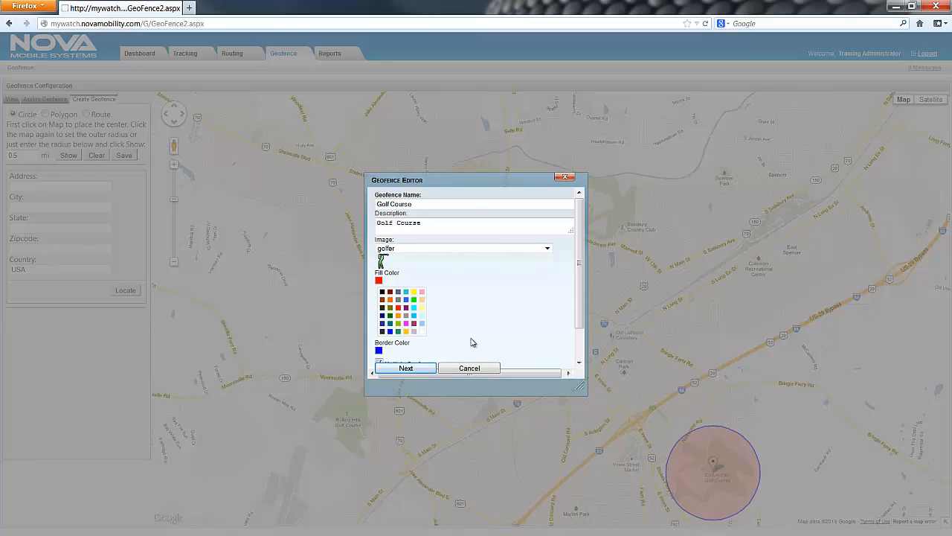
{"action": "scroll", "coordinate": [499, 319], "scroll_direction": "down", "scroll_amount": 2}
{"action": "left_click", "coordinate": [400, 350]}
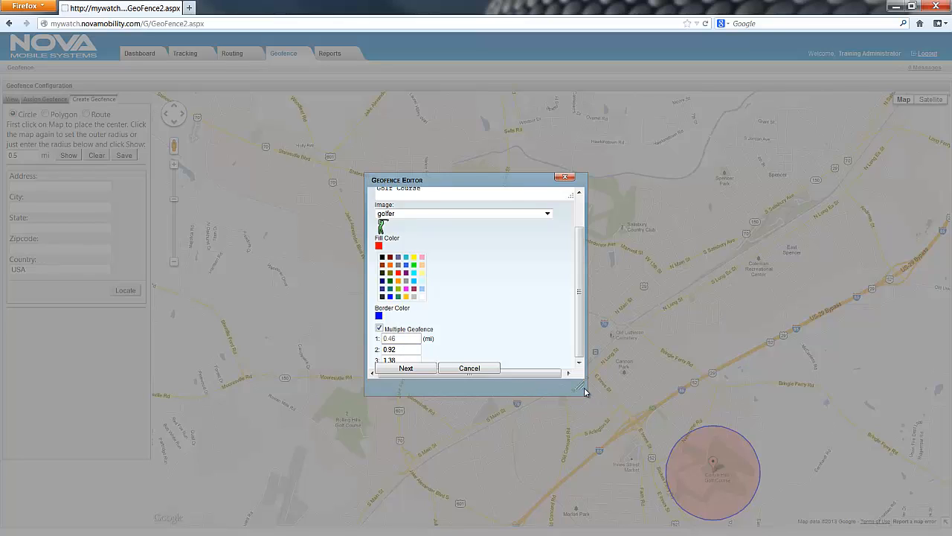
{"action": "left_click", "coordinate": [408, 349]}
{"action": "double_click", "coordinate": [406, 349]}
{"action": "type", "text": ".6"}
{"action": "left_click_drag", "start_coordinate": [408, 358], "coordinate": [378, 360]}
{"action": "type", "text": "1"}
{"action": "left_click", "coordinate": [411, 374]}
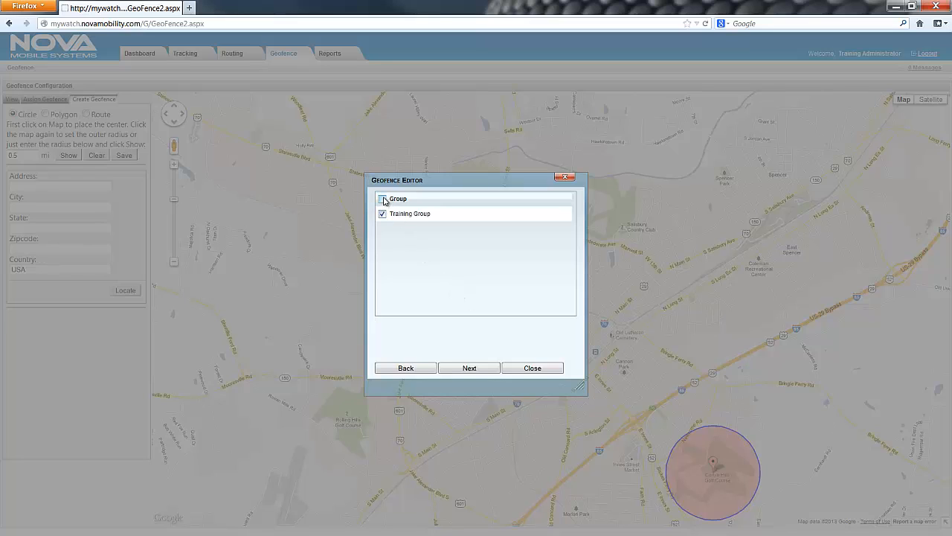
Step: Keep Training Group assigned and associate the geofence with its items, using action Both and a speed of 25 mi
{"action": "left_click", "coordinate": [491, 370]}
{"action": "left_click", "coordinate": [381, 198]}
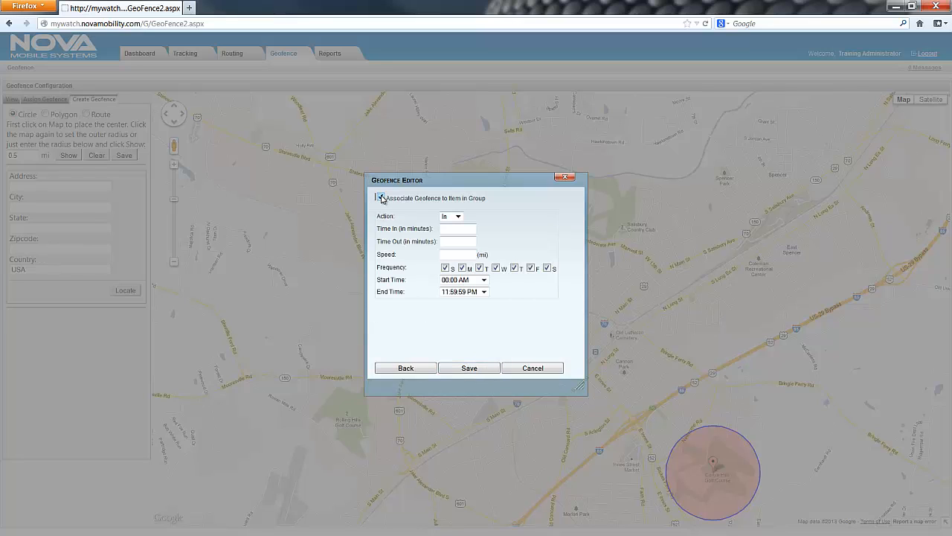
{"action": "left_click", "coordinate": [459, 216]}
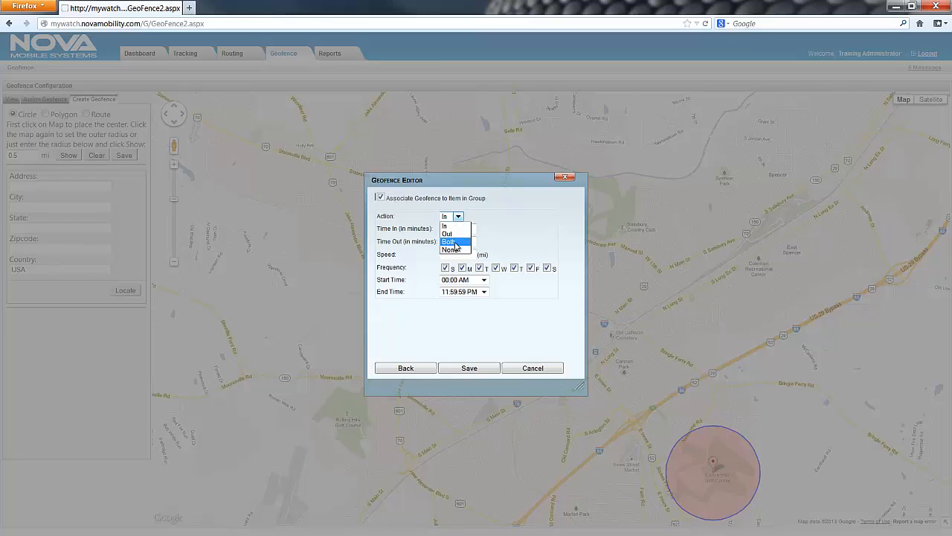
{"action": "left_click", "coordinate": [456, 243]}
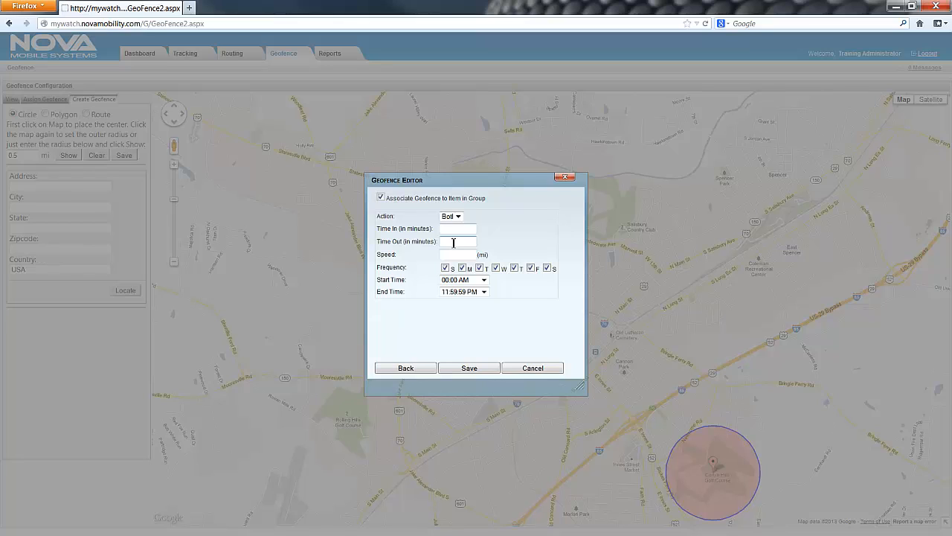
{"action": "left_click", "coordinate": [450, 252]}
{"action": "type", "text": "25"}
Step: Limit the geofence alerts to Monday through Friday, 07:00 AM to 04:00 PM, and save the geofence
{"action": "left_click", "coordinate": [445, 267]}
{"action": "left_click", "coordinate": [548, 267]}
{"action": "left_click", "coordinate": [483, 281]}
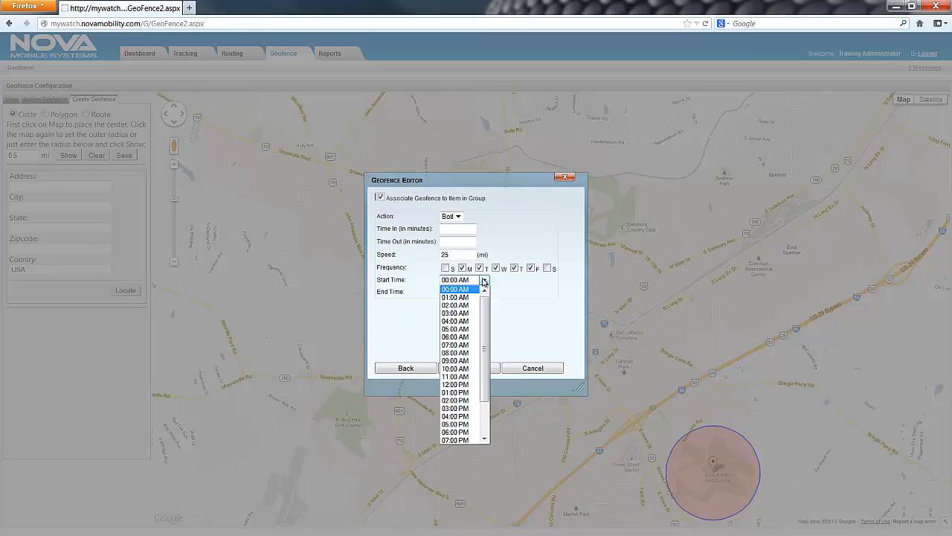
{"action": "left_click", "coordinate": [460, 344]}
{"action": "left_click", "coordinate": [466, 291]}
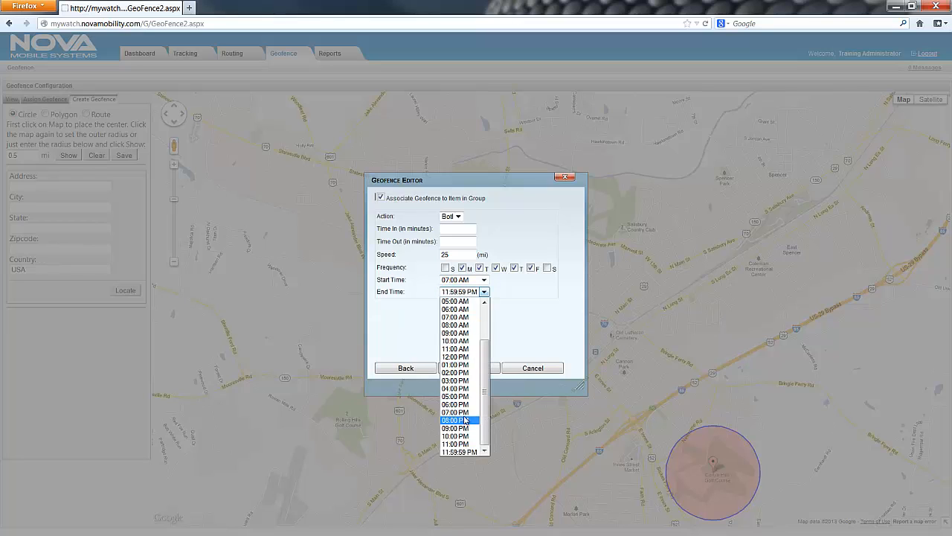
{"action": "left_click", "coordinate": [468, 388]}
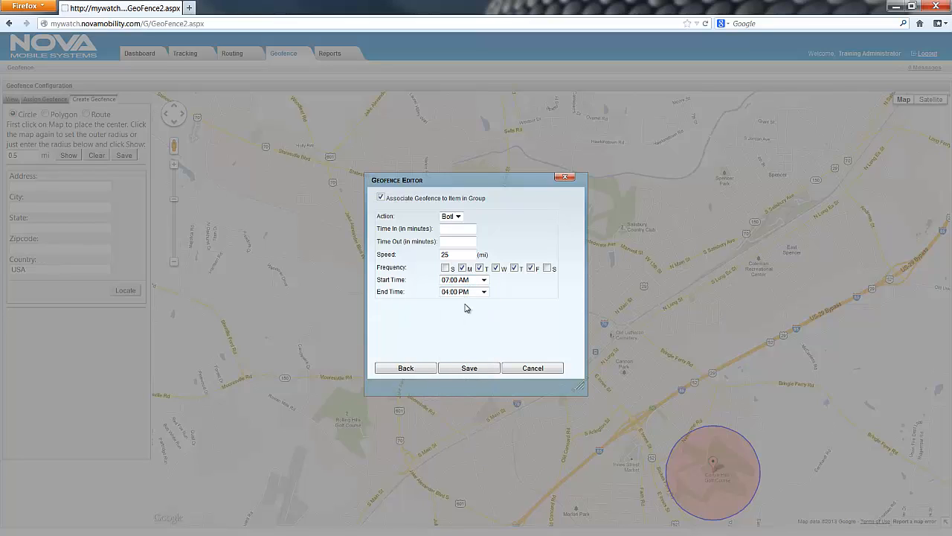
{"action": "left_click", "coordinate": [469, 368]}
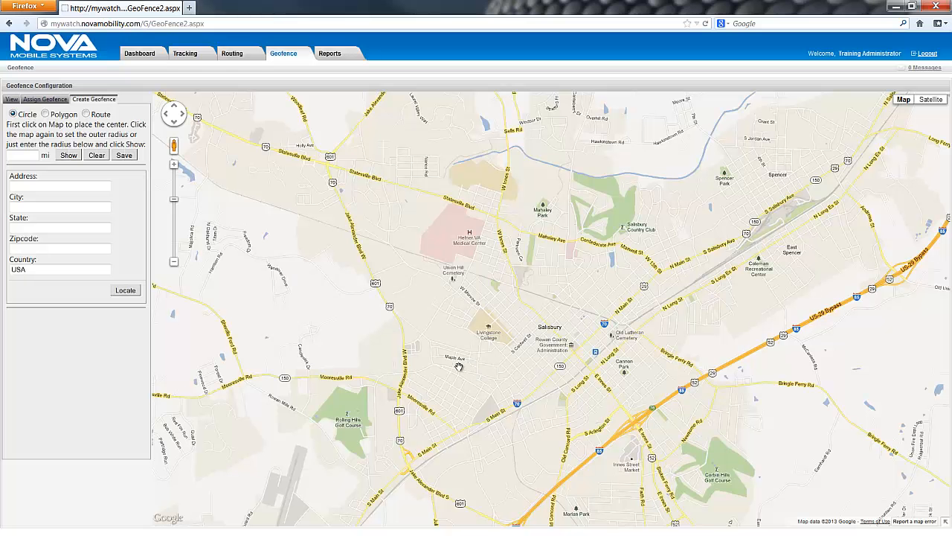
Step: Draw Golf Course, Golf Course_.6 and Golf Course_1 on the map and view the outermost circle's details
{"action": "left_click", "coordinate": [12, 99]}
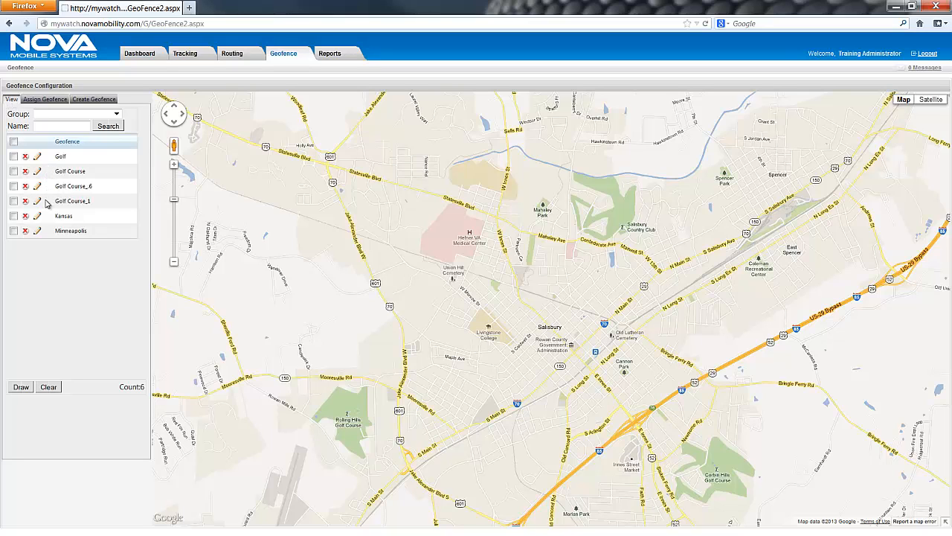
{"action": "left_click", "coordinate": [13, 172]}
{"action": "left_click", "coordinate": [14, 186]}
{"action": "left_click", "coordinate": [13, 201]}
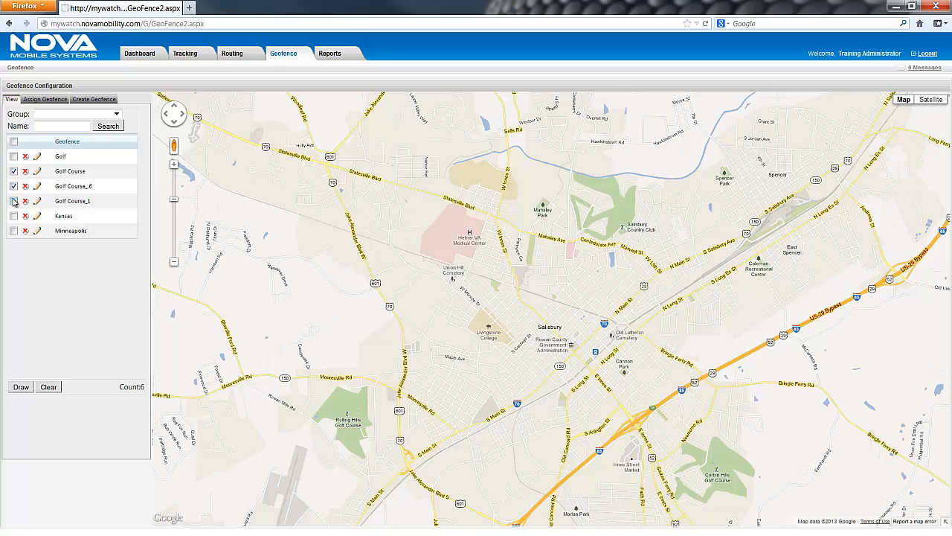
{"action": "left_click", "coordinate": [20, 387]}
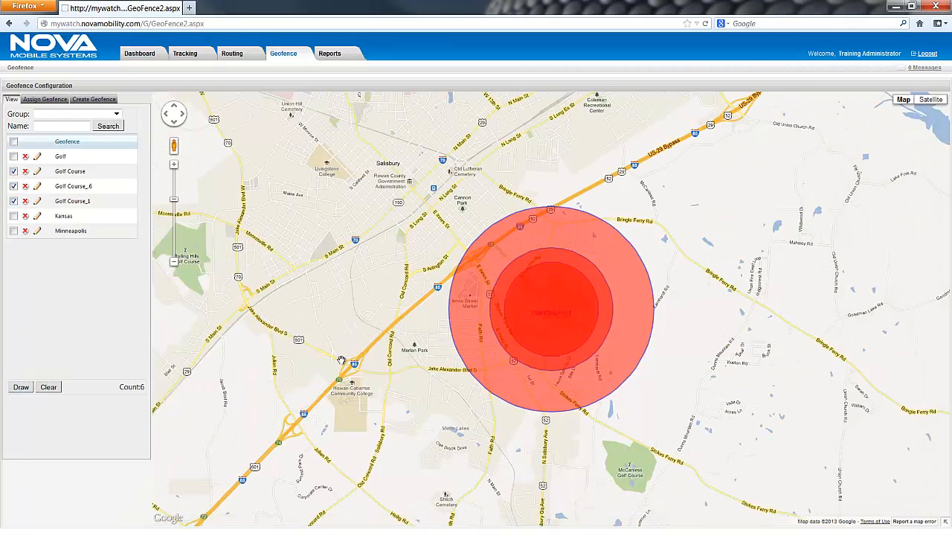
{"action": "left_click", "coordinate": [612, 379]}
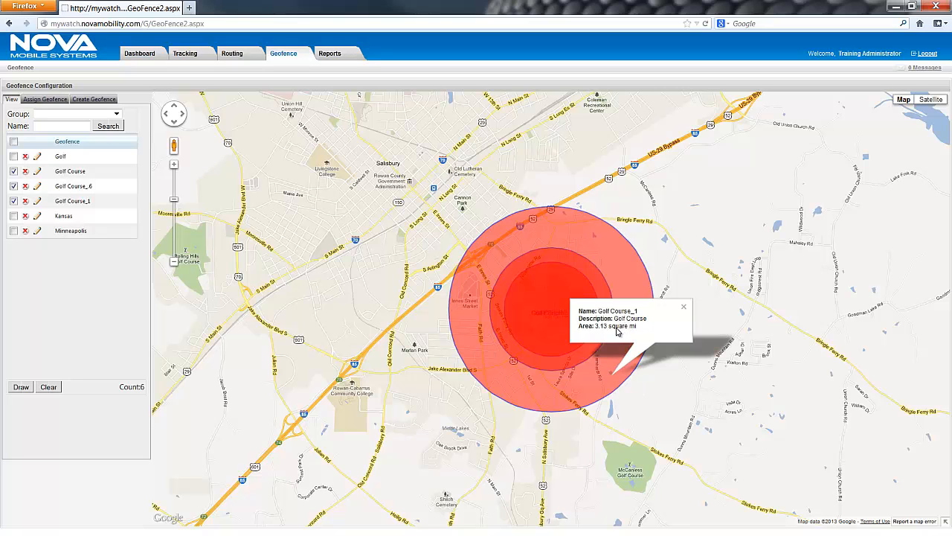
{"action": "left_click", "coordinate": [684, 306]}
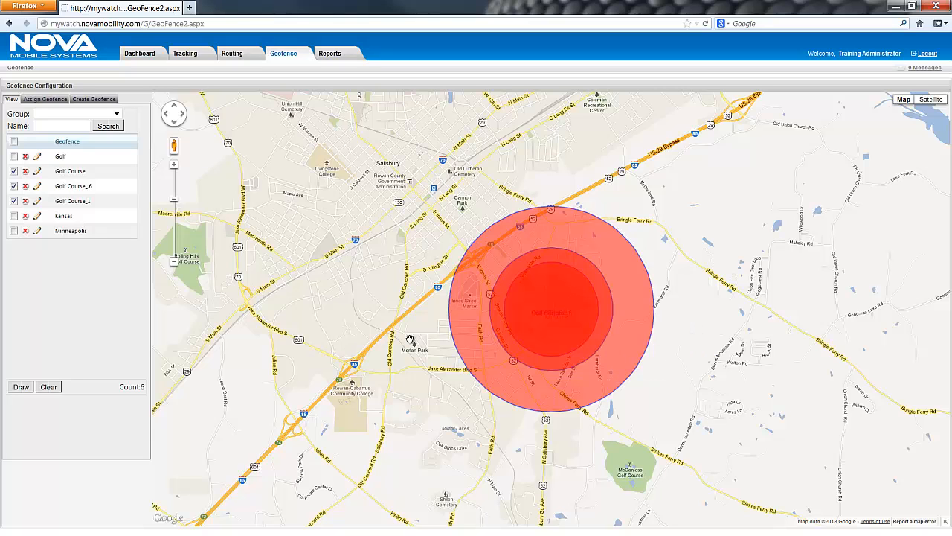
Step: Deselect the three Golf Course geofences and clear them from the map
{"action": "left_click", "coordinate": [13, 172]}
{"action": "left_click", "coordinate": [14, 186]}
{"action": "left_click", "coordinate": [13, 200]}
{"action": "left_click", "coordinate": [48, 387]}
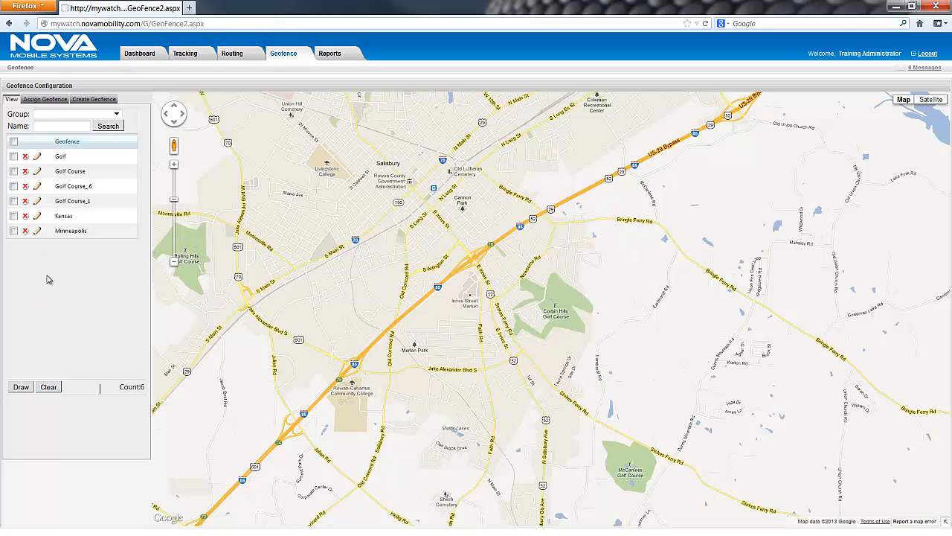
Step: Delete the Golf Course_1 geofence from the list and confirm its removal
{"action": "left_click", "coordinate": [25, 201]}
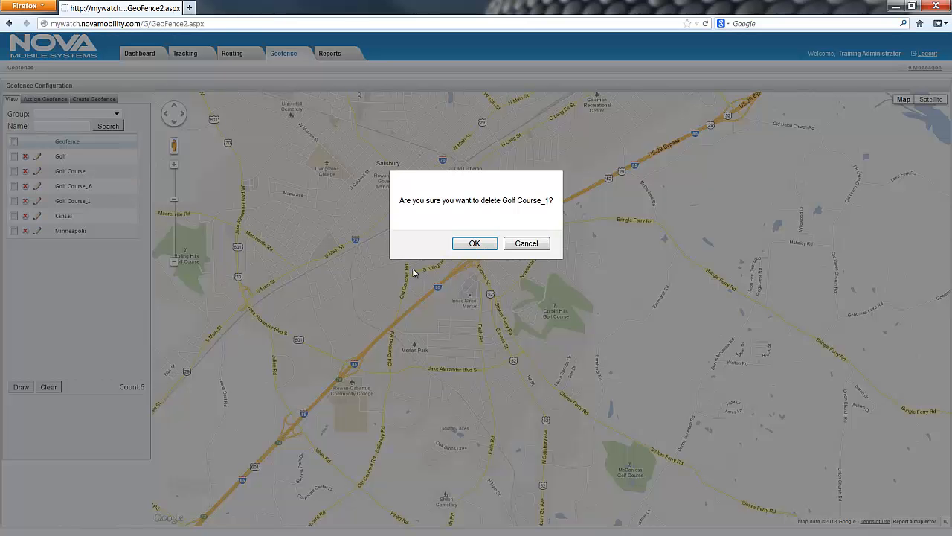
{"action": "left_click", "coordinate": [485, 245]}
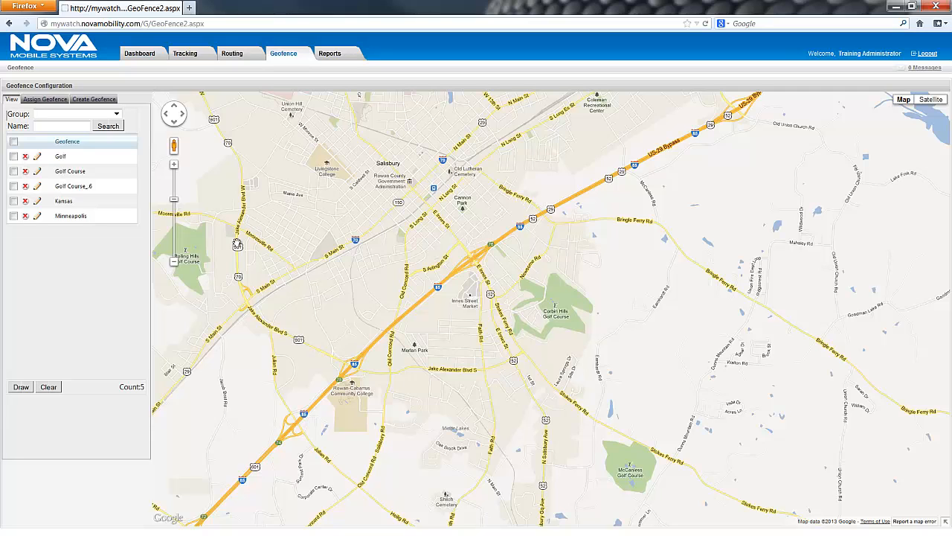
Step: View the Golf Course_.6 geofence in the Geofence Editor and cancel without making changes
{"action": "left_click", "coordinate": [37, 186]}
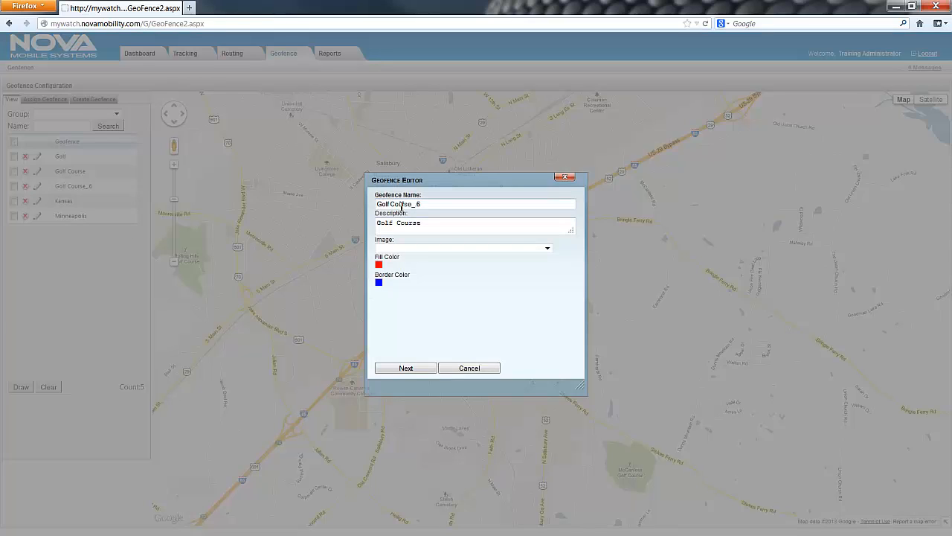
{"action": "left_click", "coordinate": [401, 366]}
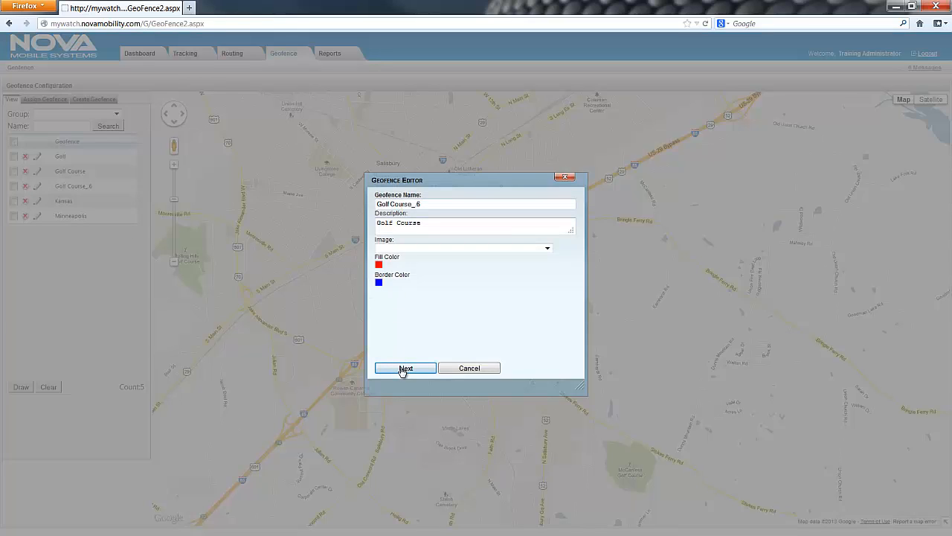
{"action": "left_click", "coordinate": [469, 369]}
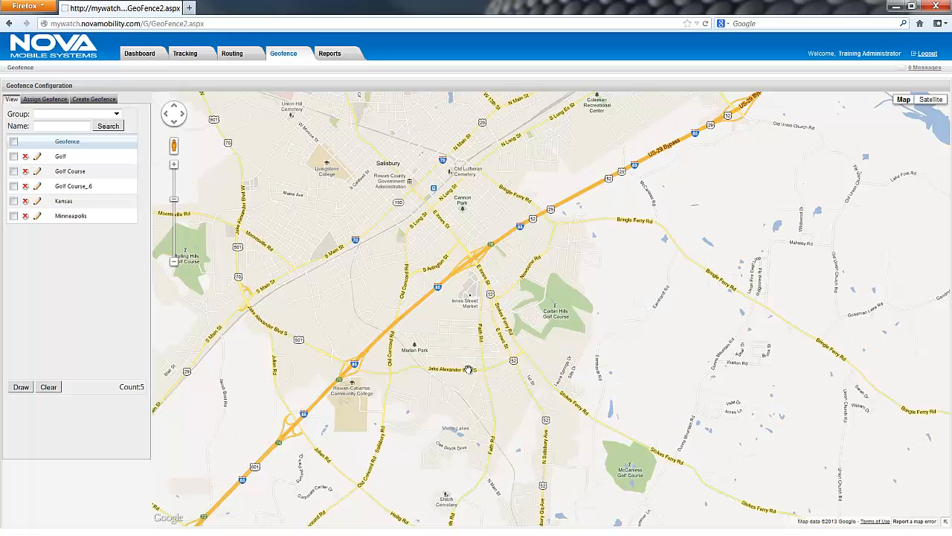
Step: Start a new polygon geofence around Livingstone College, placing points around its eastern, northern and western edges
{"action": "left_click", "coordinate": [94, 100]}
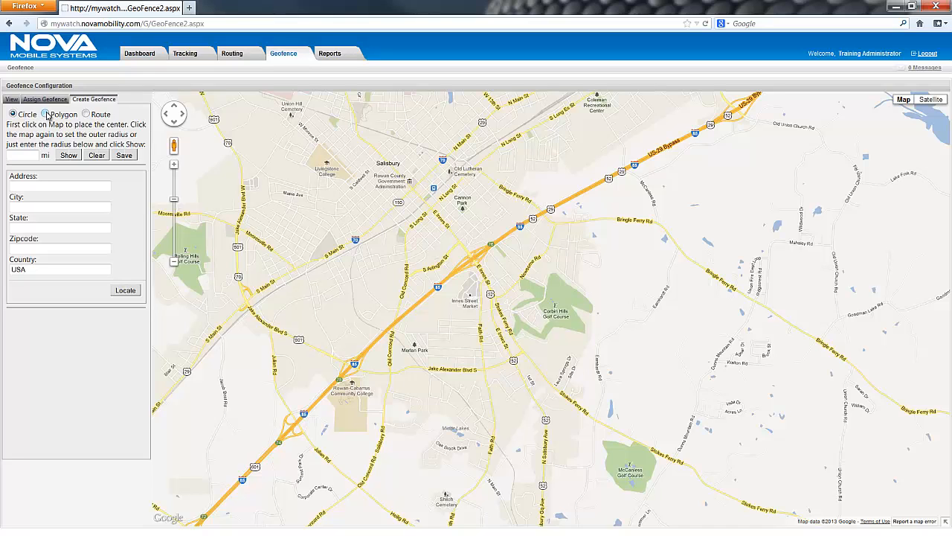
{"action": "left_click", "coordinate": [47, 114]}
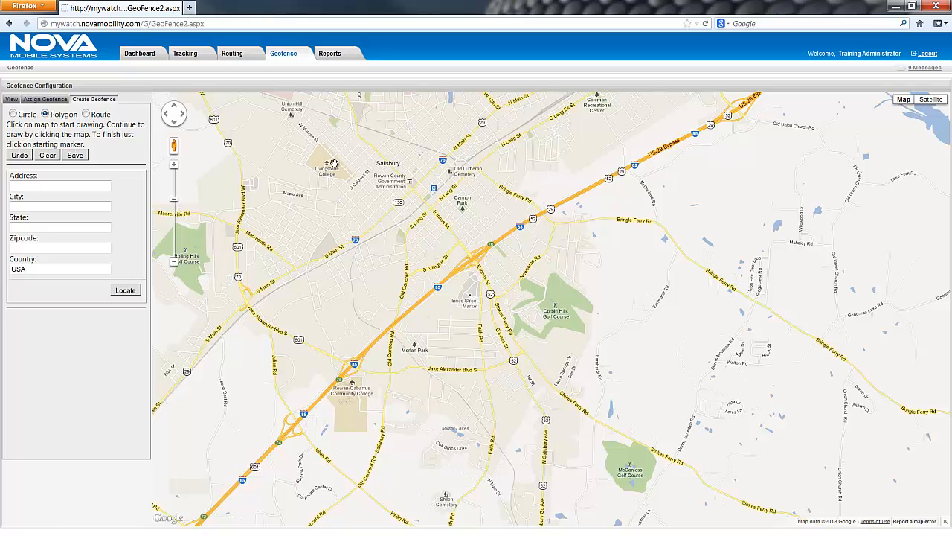
{"action": "left_click_drag", "start_coordinate": [334, 164], "coordinate": [412, 275]}
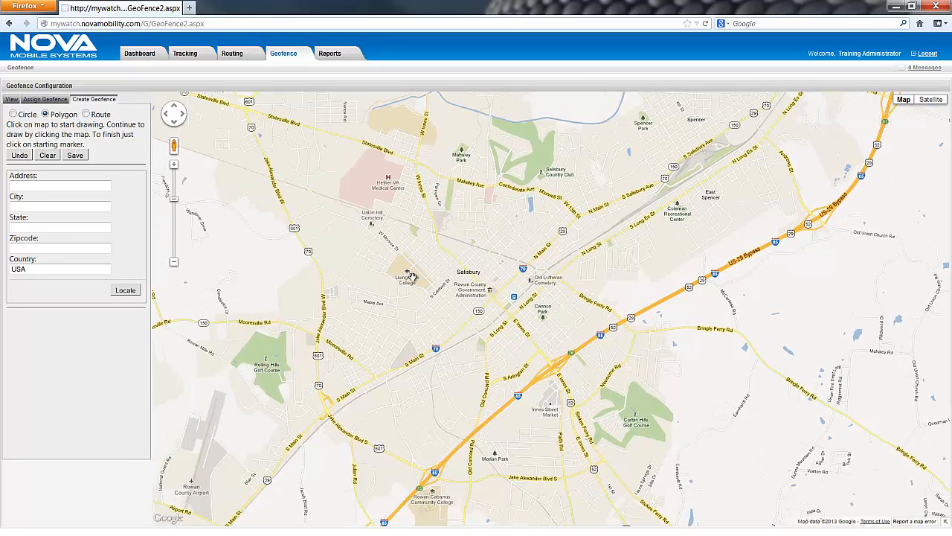
{"action": "scroll", "coordinate": [412, 275], "scroll_direction": "up", "scroll_amount": 1}
{"action": "scroll", "coordinate": [400, 266], "scroll_direction": "up", "scroll_amount": 1}
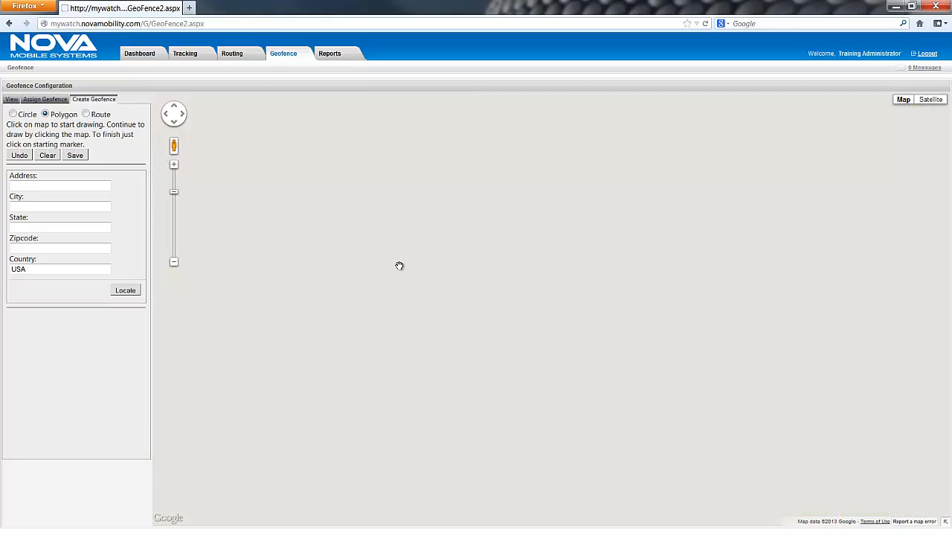
{"action": "left_click_drag", "start_coordinate": [392, 267], "coordinate": [418, 295]}
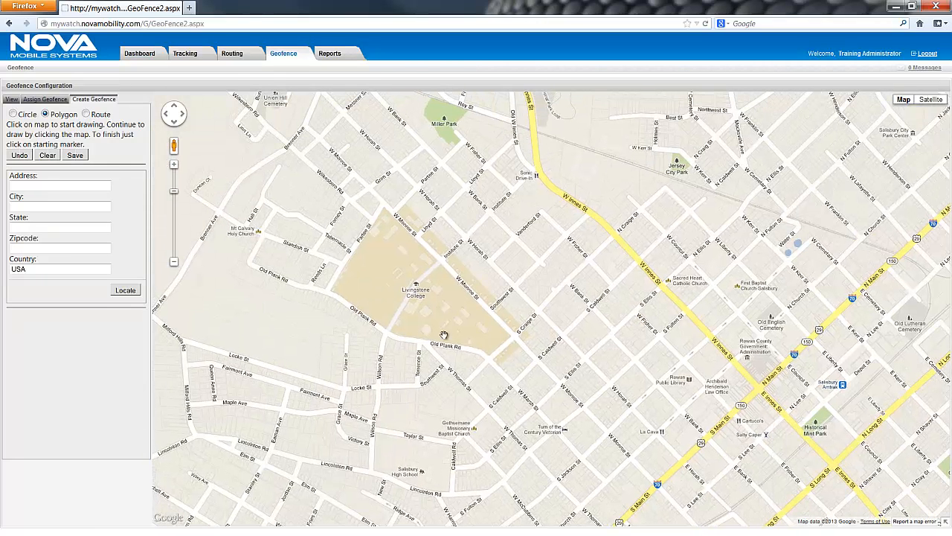
{"action": "left_click", "coordinate": [499, 362]}
{"action": "left_click", "coordinate": [442, 242]}
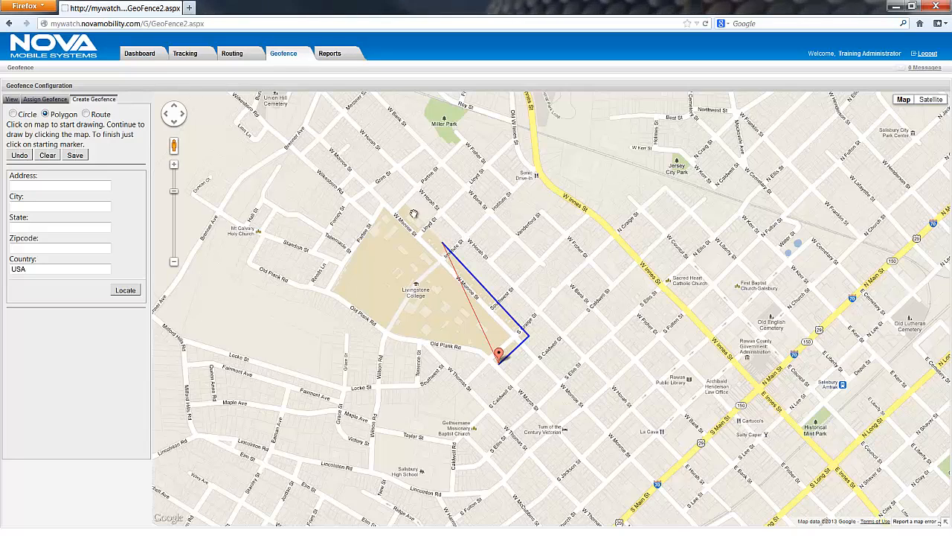
{"action": "left_click", "coordinate": [405, 205]}
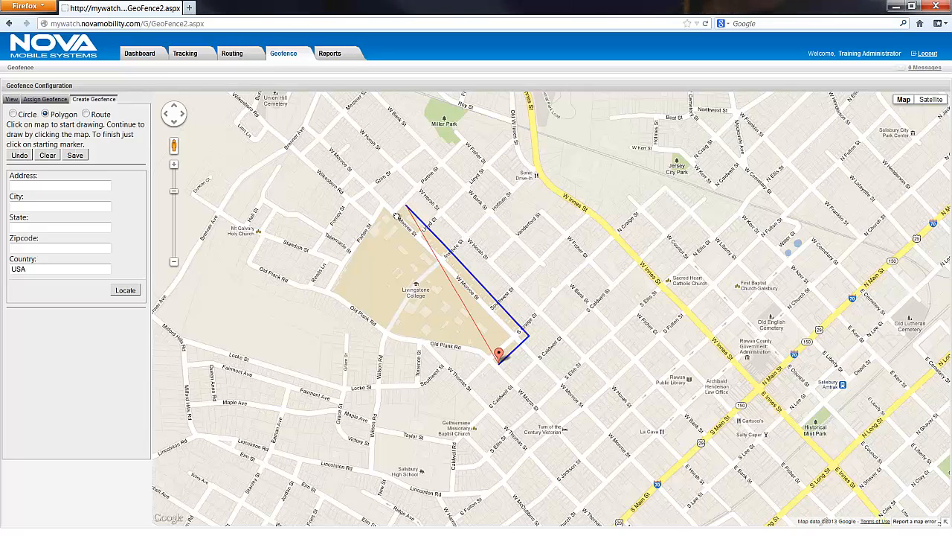
{"action": "left_click", "coordinate": [383, 208]}
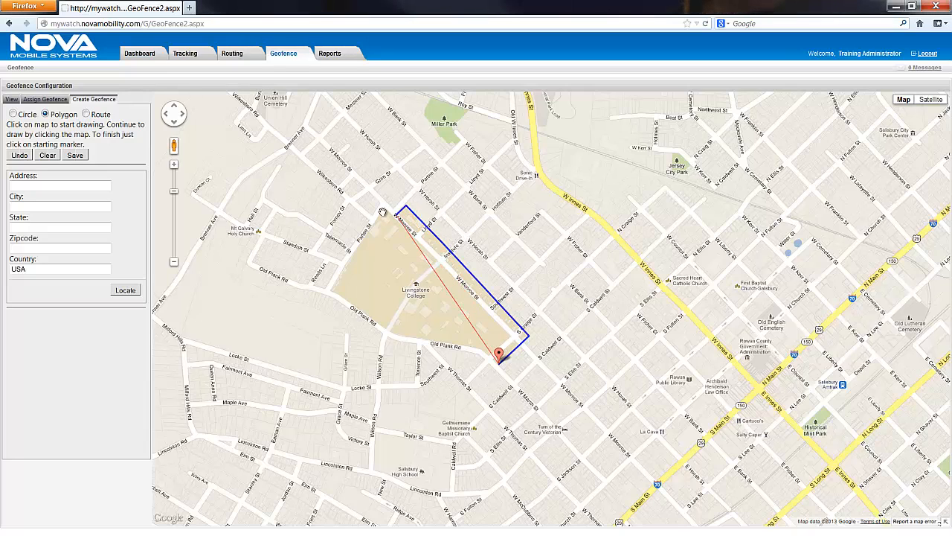
{"action": "left_click", "coordinate": [335, 289]}
{"action": "left_click", "coordinate": [393, 302]}
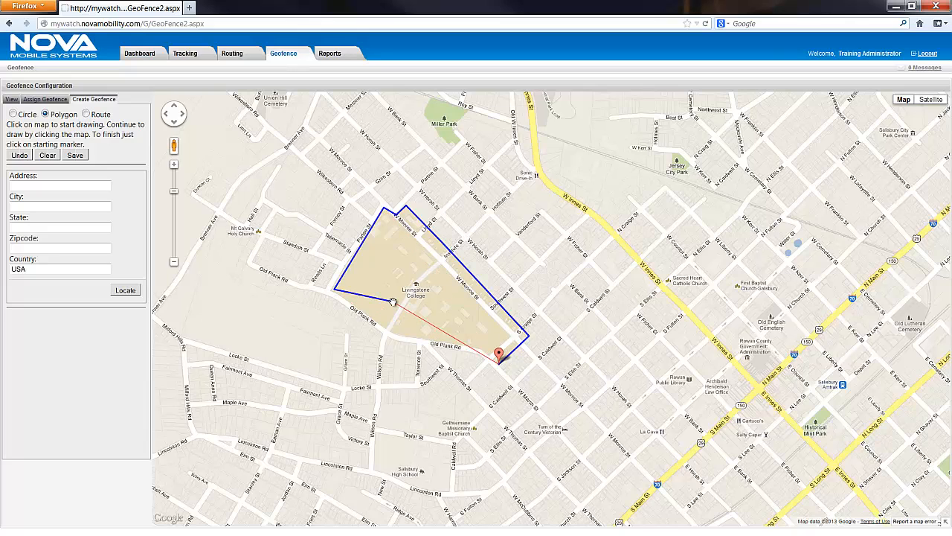
Step: Undo the last three points of the Livingstone College polygon
{"action": "left_click", "coordinate": [24, 155]}
{"action": "left_click", "coordinate": [25, 155]}
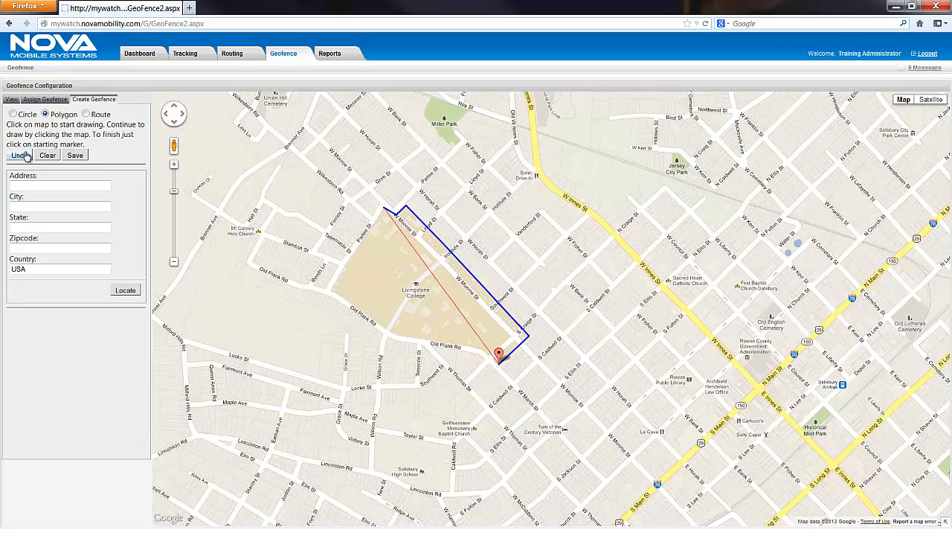
{"action": "left_click", "coordinate": [24, 154]}
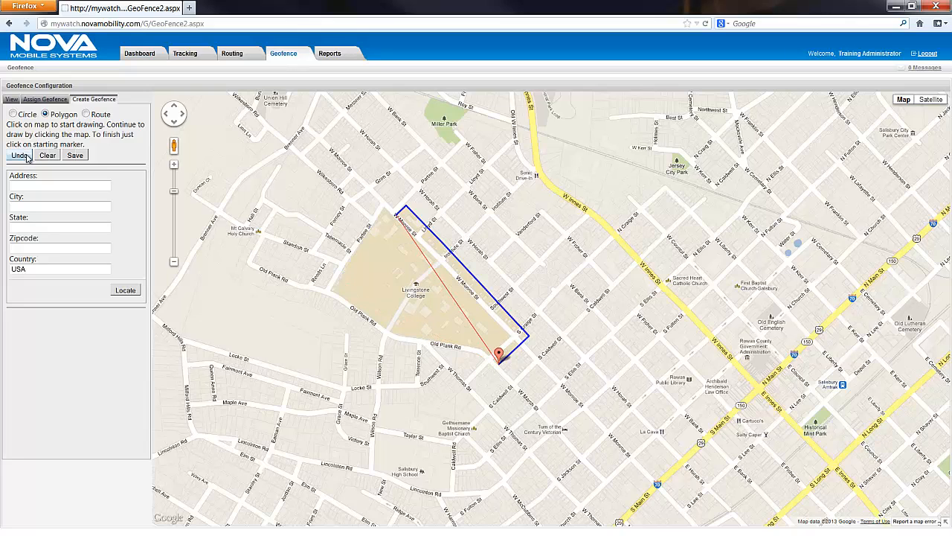
Step: Complete the Livingstone College polygon along Old Plank Rd back to its starting marker, and clear it from the map
{"action": "left_click", "coordinate": [383, 210]}
{"action": "left_click", "coordinate": [332, 291]}
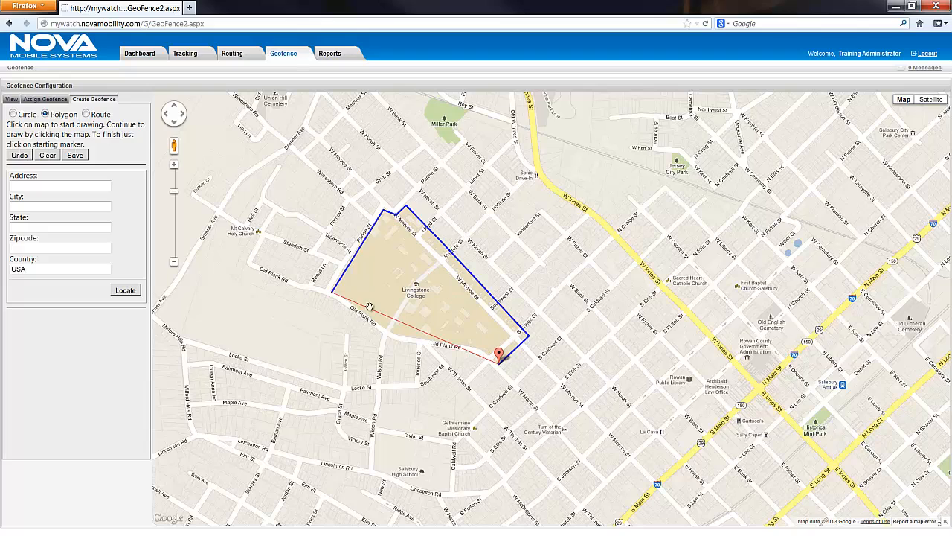
{"action": "left_click", "coordinate": [383, 328]}
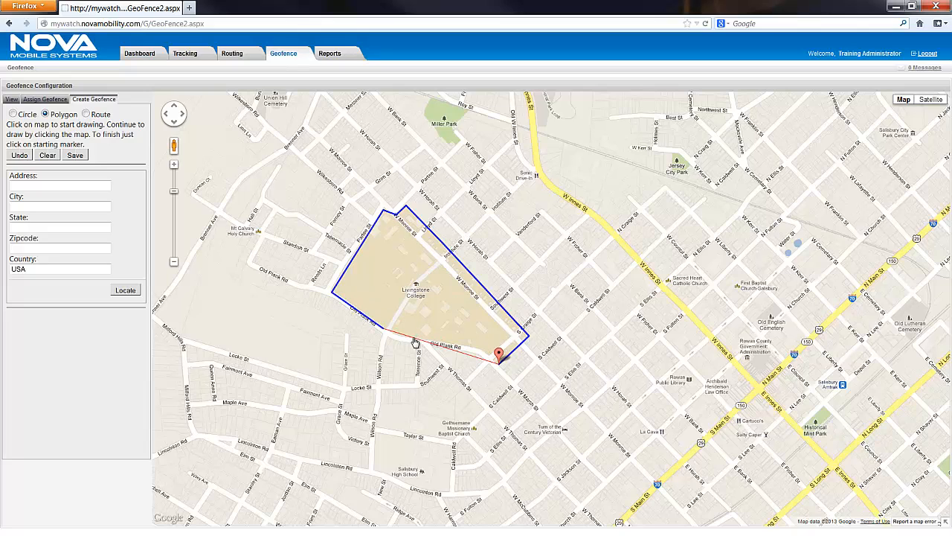
{"action": "left_click", "coordinate": [414, 339]}
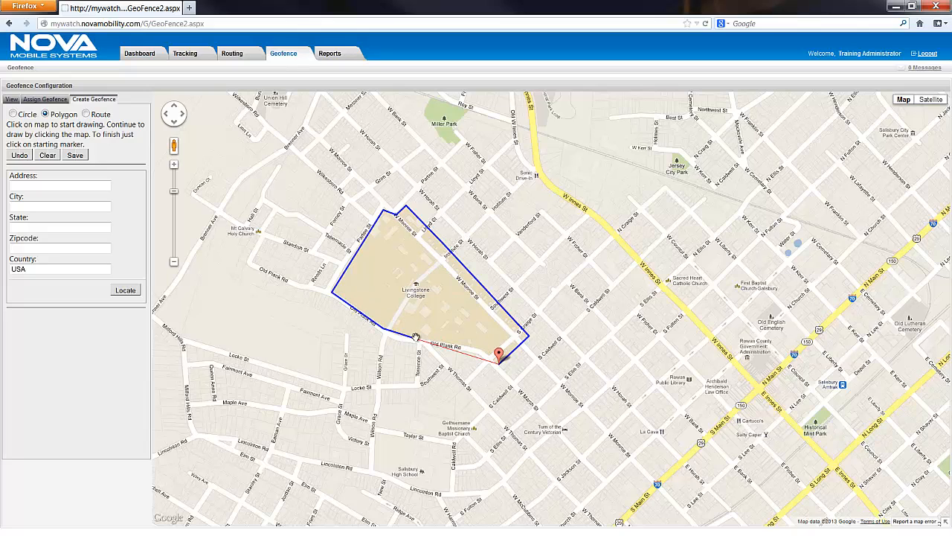
{"action": "left_click", "coordinate": [461, 346]}
{"action": "left_click", "coordinate": [499, 359]}
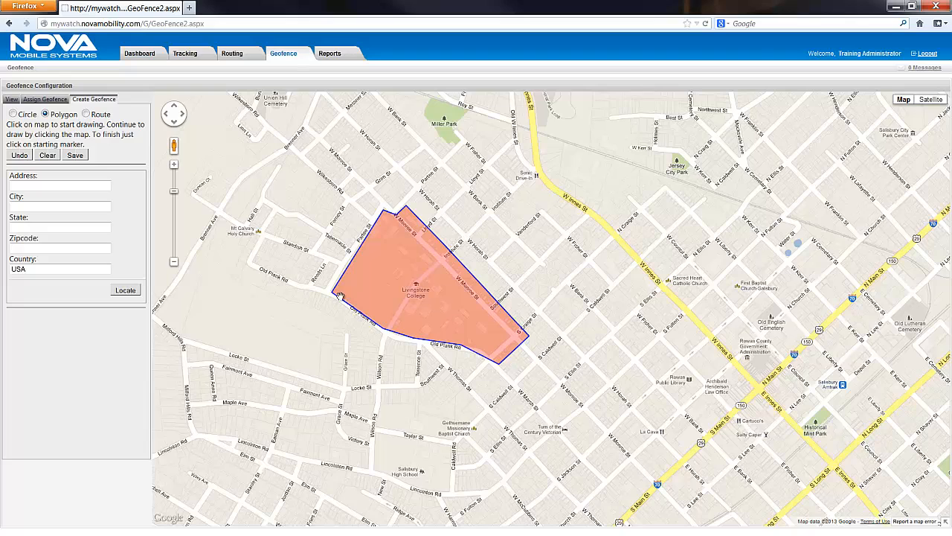
{"action": "left_click", "coordinate": [47, 155]}
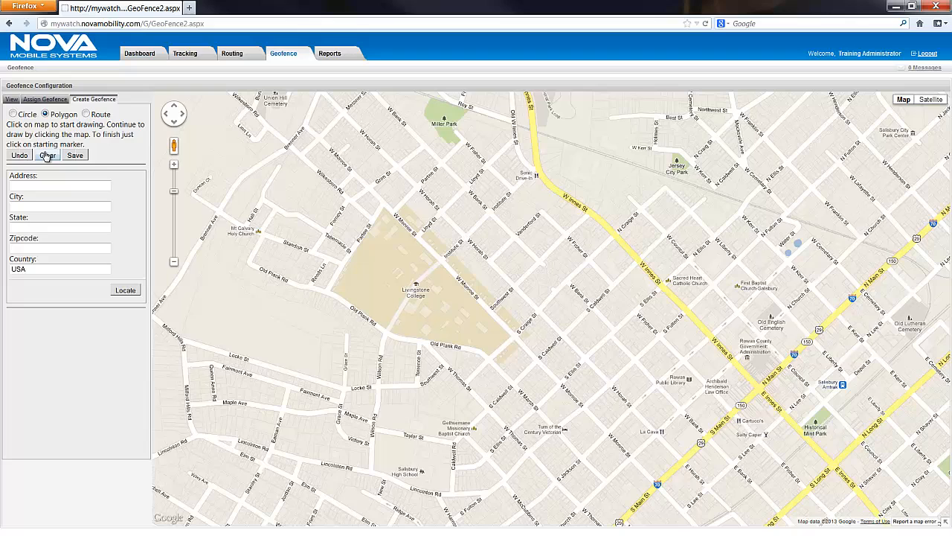
Step: Choose Route as the new geofence's type and locate zipcode 28117 on the map
{"action": "left_click", "coordinate": [87, 114]}
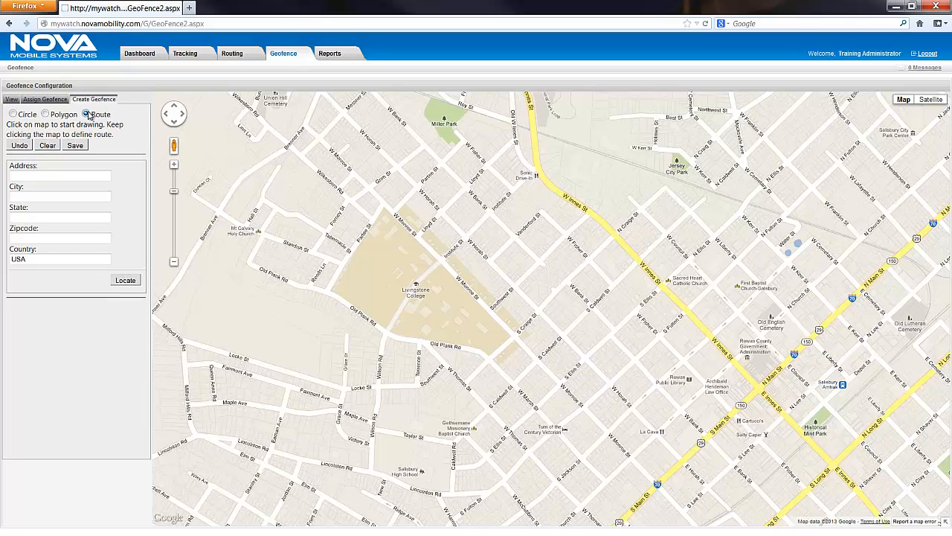
{"action": "left_click", "coordinate": [51, 238]}
{"action": "type", "text": "28117"}
{"action": "left_click", "coordinate": [124, 279]}
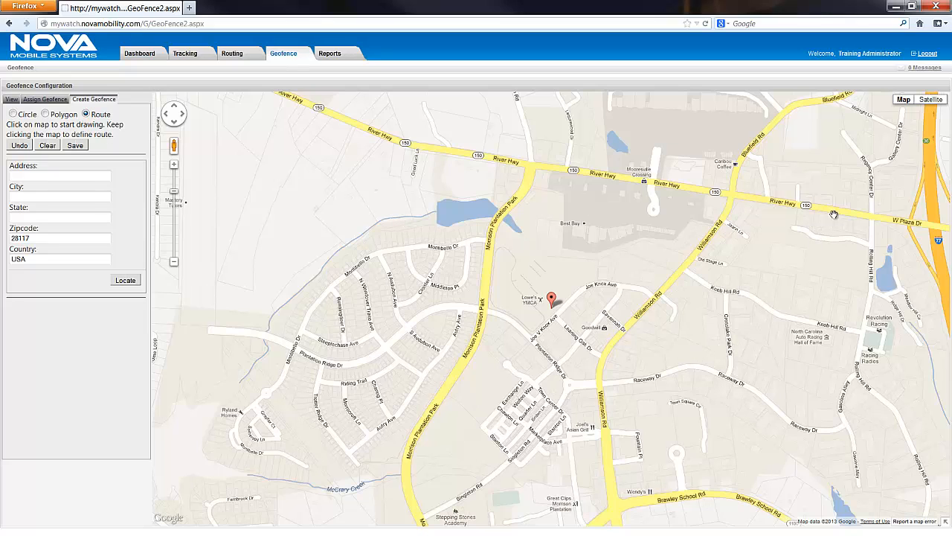
Step: Draw the route from W Plaza Dr west along River Hwy and south onto Morrison Plantation Park
{"action": "left_click", "coordinate": [907, 222]}
{"action": "left_click", "coordinate": [804, 206]}
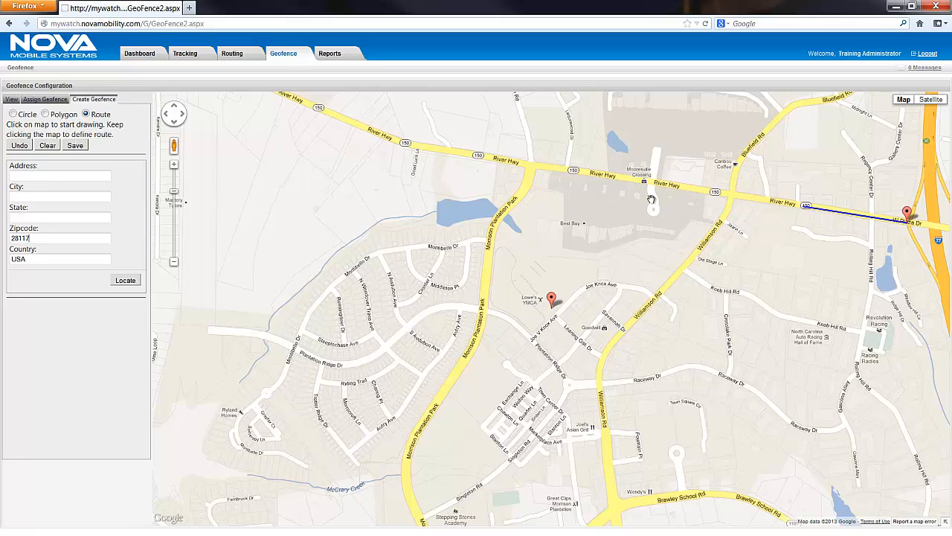
{"action": "left_click", "coordinate": [532, 165]}
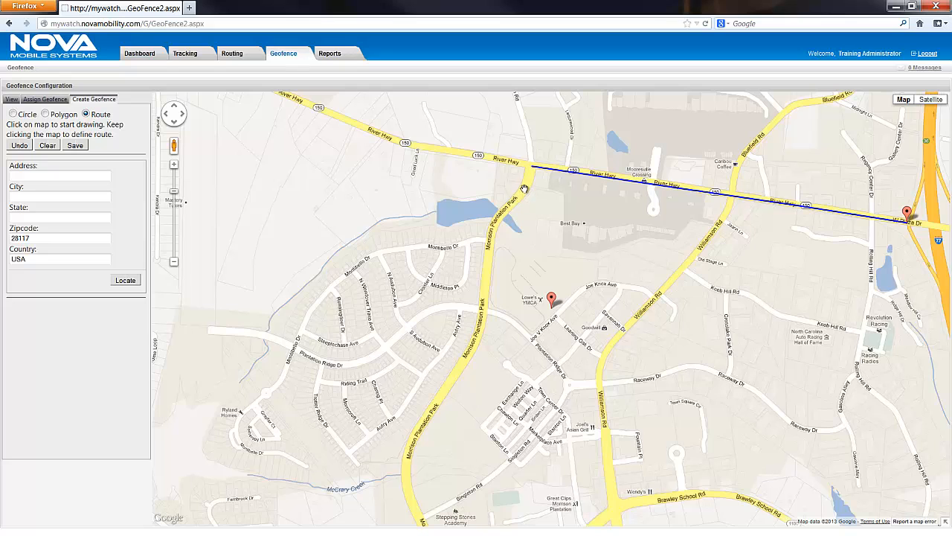
{"action": "left_click", "coordinate": [497, 221]}
{"action": "left_click", "coordinate": [485, 270]}
Step: Extend the route south along Morrison Plantation Park to its junction with Brawley School Rd
{"action": "left_click_drag", "start_coordinate": [475, 337], "coordinate": [506, 190]}
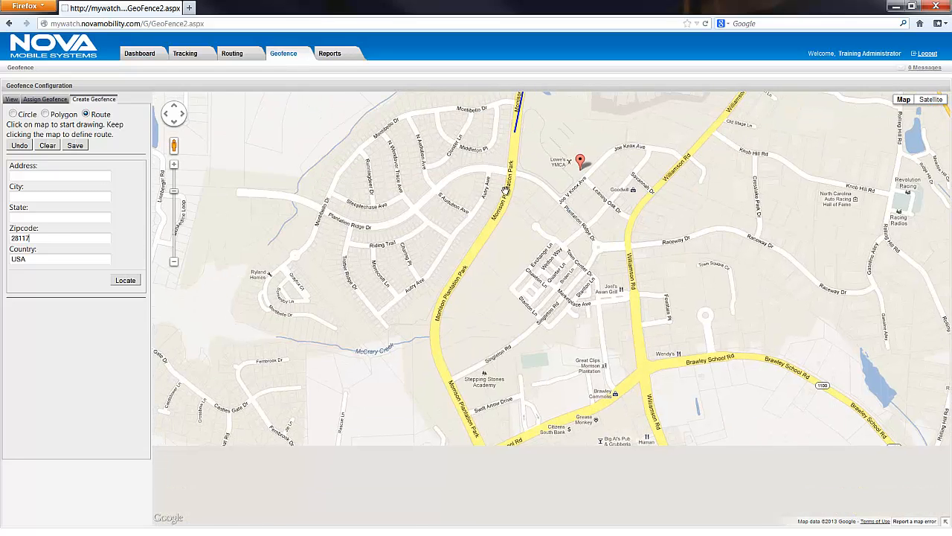
{"action": "left_click", "coordinate": [510, 186]}
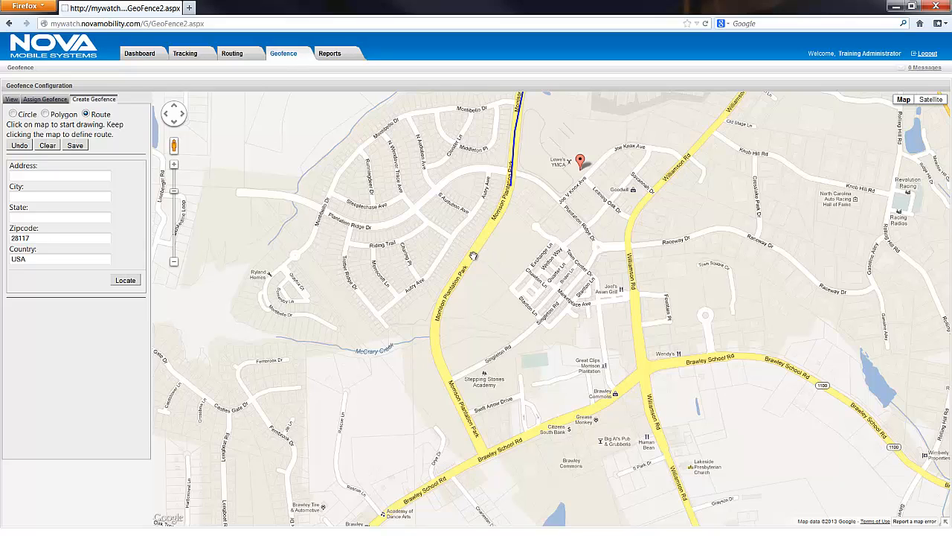
{"action": "left_click", "coordinate": [473, 257]}
{"action": "left_click", "coordinate": [436, 317]}
{"action": "left_click", "coordinate": [441, 377]}
{"action": "left_click", "coordinate": [477, 439]}
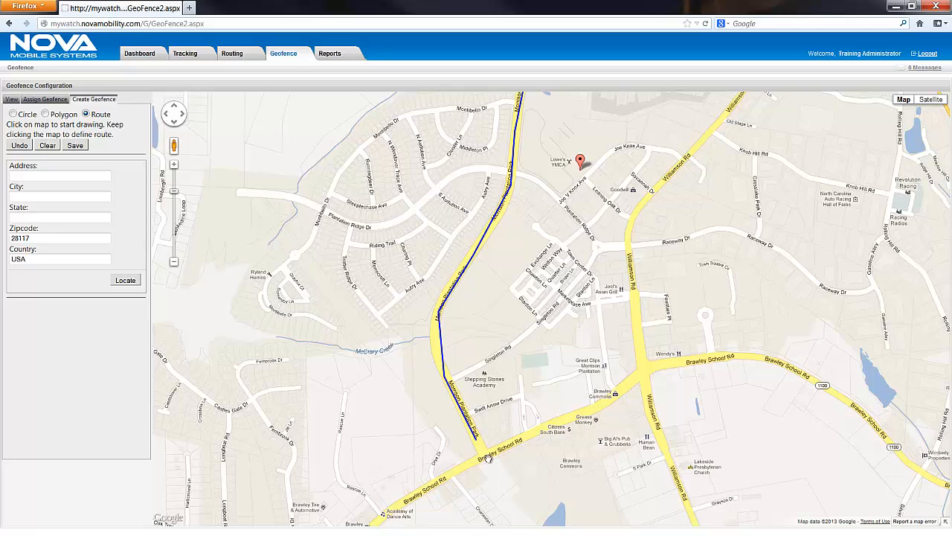
{"action": "left_click", "coordinate": [485, 455]}
Step: Continue the route northeast along Brawley School Rd to the Williamson Rd intersection
{"action": "left_click", "coordinate": [564, 422]}
{"action": "left_click", "coordinate": [644, 374]}
{"action": "left_click_drag", "start_coordinate": [620, 363], "coordinate": [594, 286]}
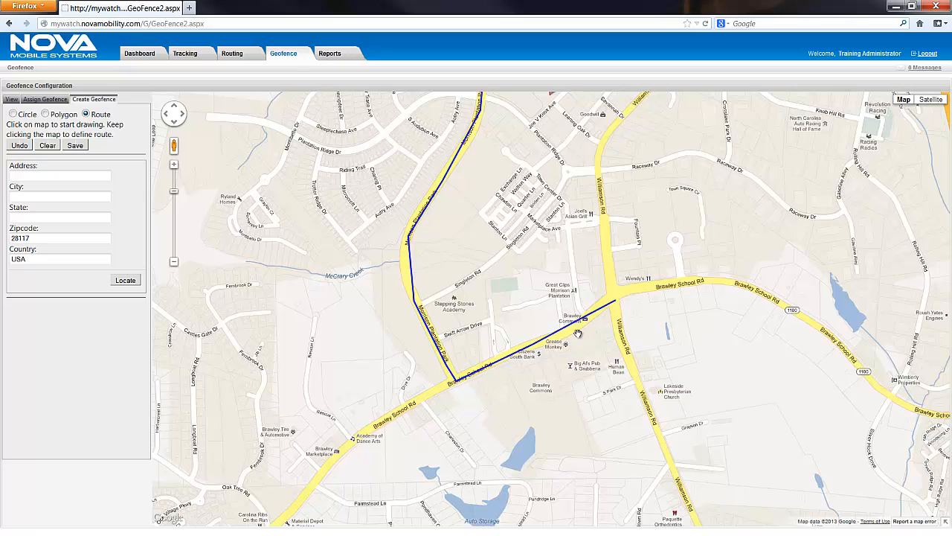
Step: Begin saving the drawn route as a geofence and name it Route from Expressway
{"action": "left_click", "coordinate": [76, 145]}
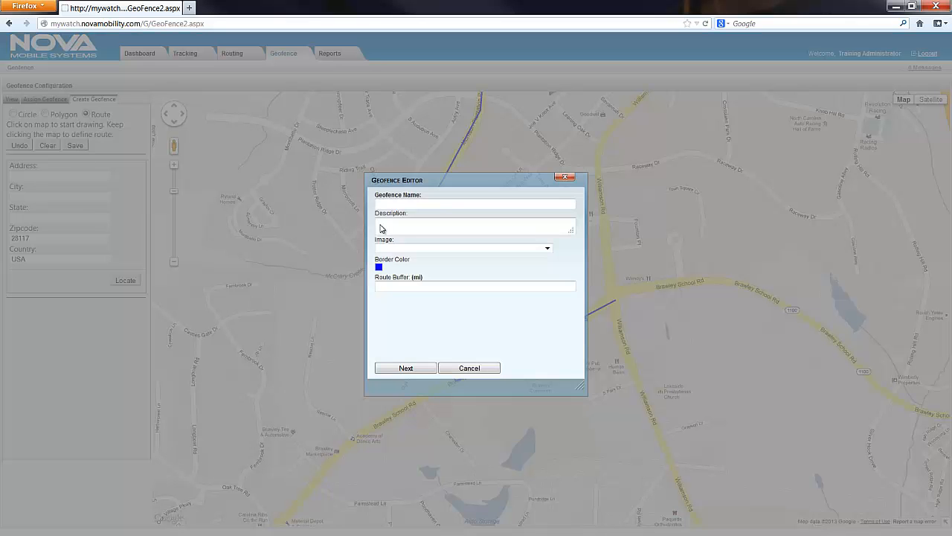
{"action": "left_click", "coordinate": [392, 206]}
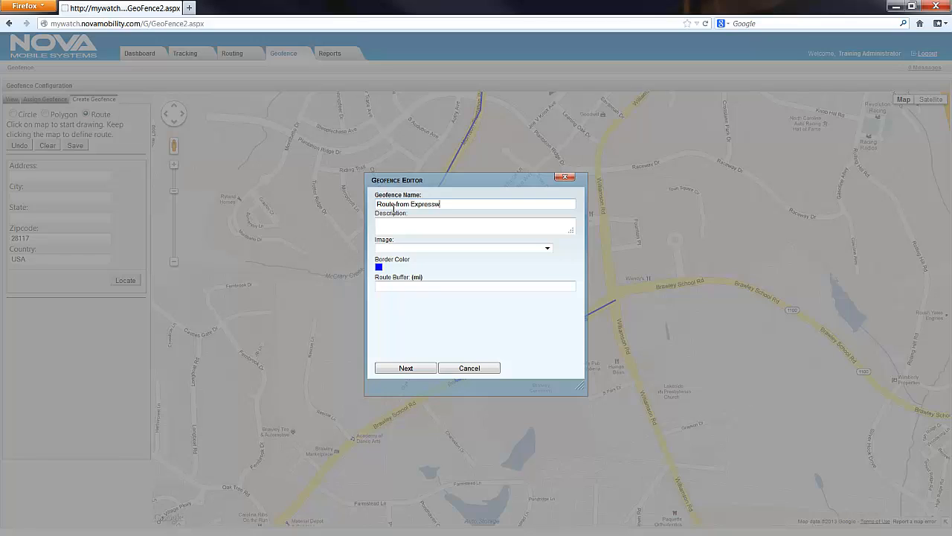
{"action": "left_click", "coordinate": [419, 248]}
{"action": "left_click", "coordinate": [416, 258]}
{"action": "left_click", "coordinate": [405, 287]}
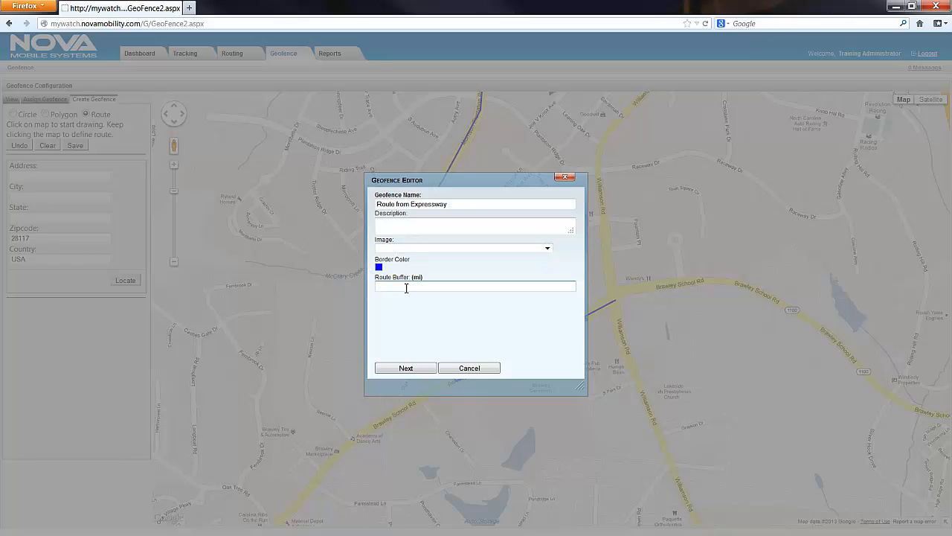
Step: Assign the Route from Expressway geofence to the Training Group and proceed to its alert schedule
{"action": "left_click", "coordinate": [408, 369]}
{"action": "left_click", "coordinate": [382, 214]}
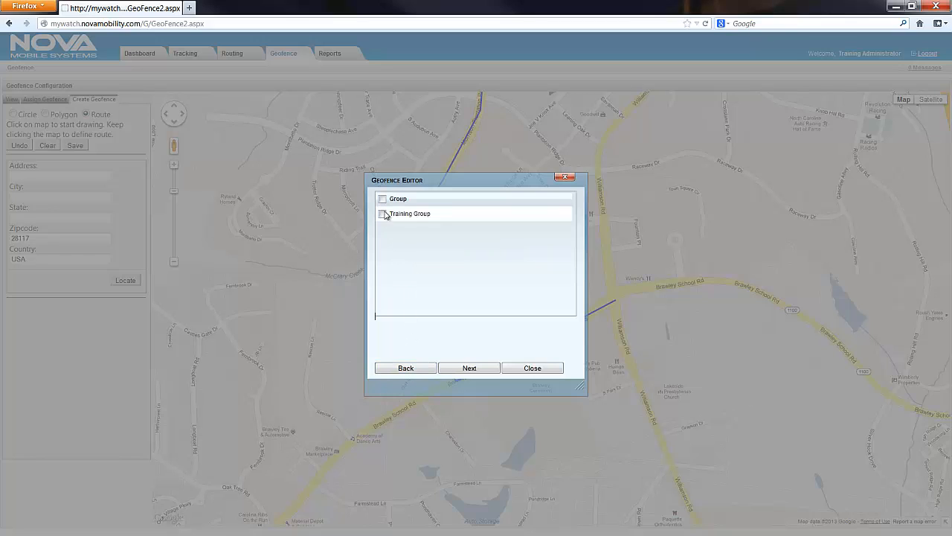
{"action": "left_click", "coordinate": [382, 198]}
{"action": "left_click", "coordinate": [471, 368]}
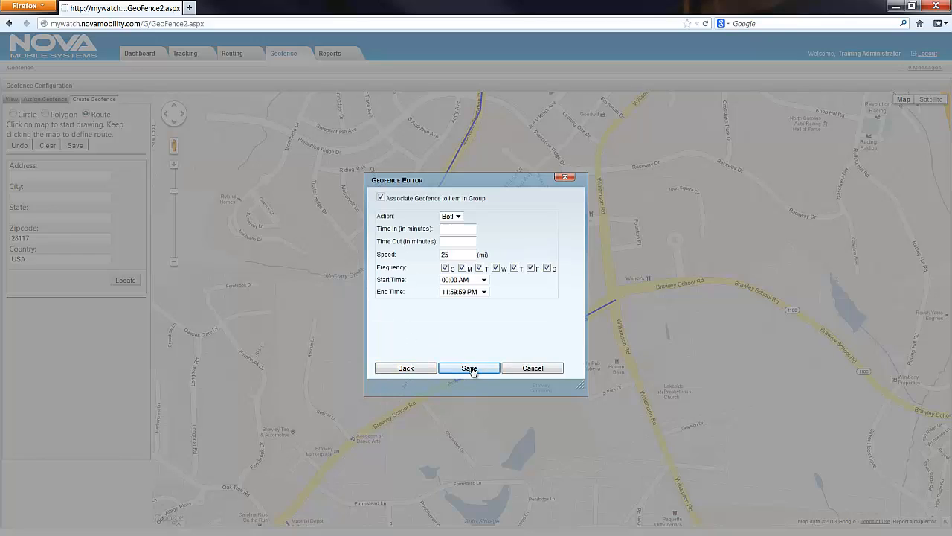
Step: Save the route geofence with action Both on all seven days, from 00:00 AM to 11:59:59 PM
{"action": "left_click", "coordinate": [459, 217]}
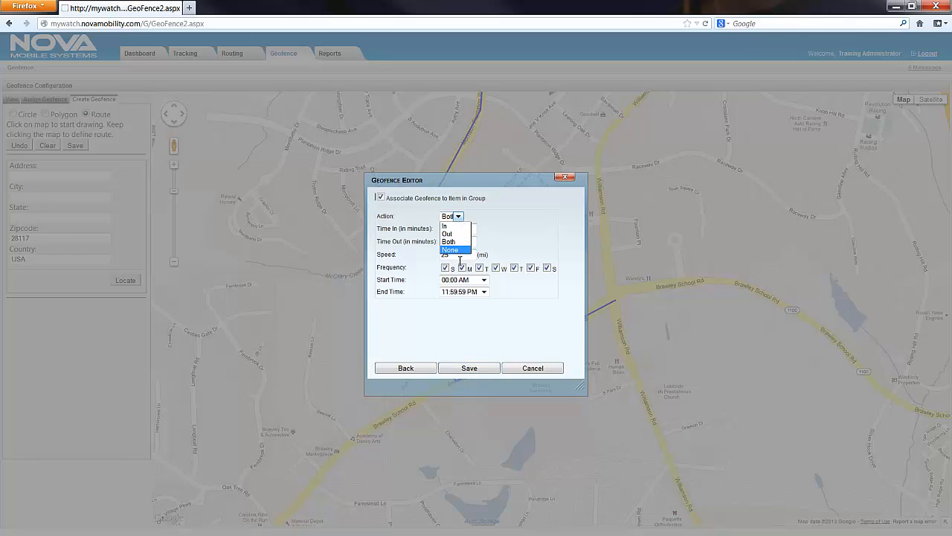
{"action": "left_click", "coordinate": [516, 238]}
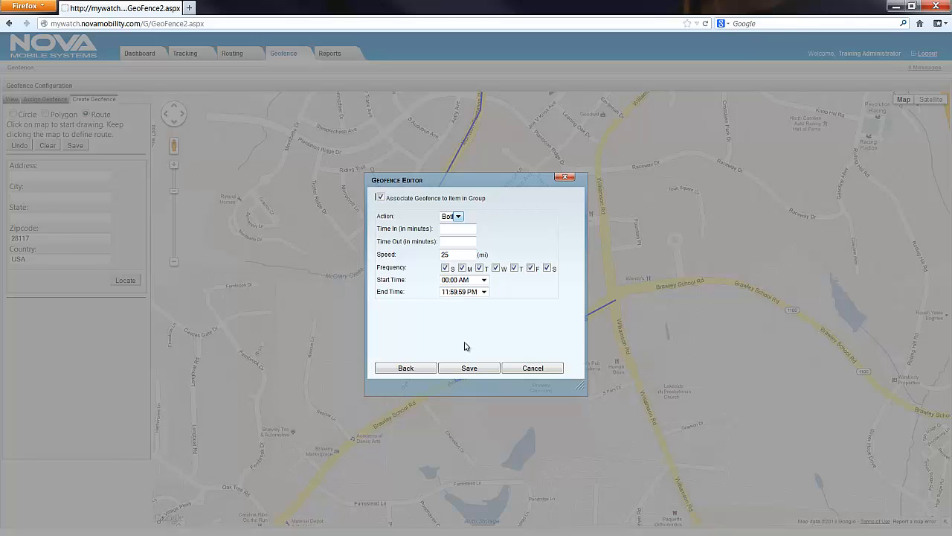
{"action": "left_click_drag", "start_coordinate": [463, 255], "coordinate": [434, 258]}
{"action": "left_click", "coordinate": [460, 369]}
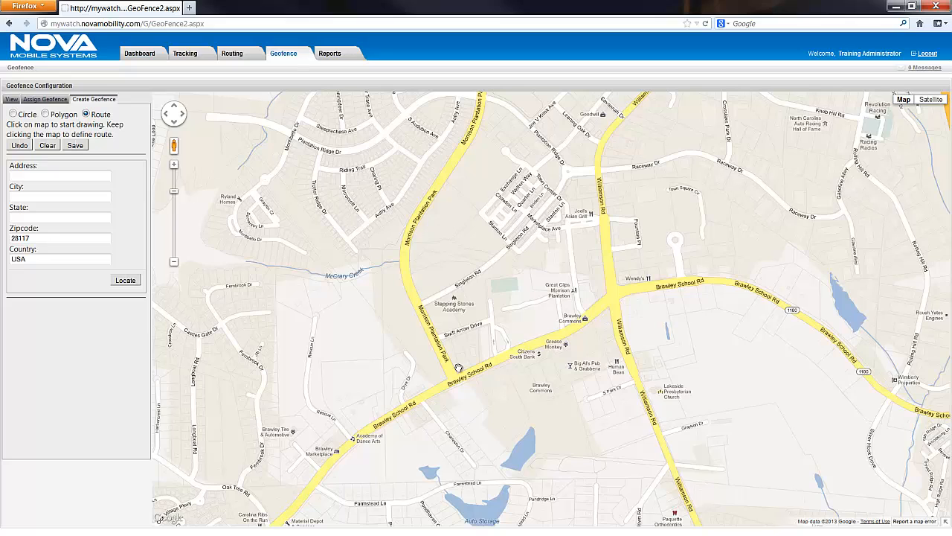
Step: Draw the saved Route from Expressway geofence on the map, and deselect it in the geofence list
{"action": "left_click", "coordinate": [11, 100]}
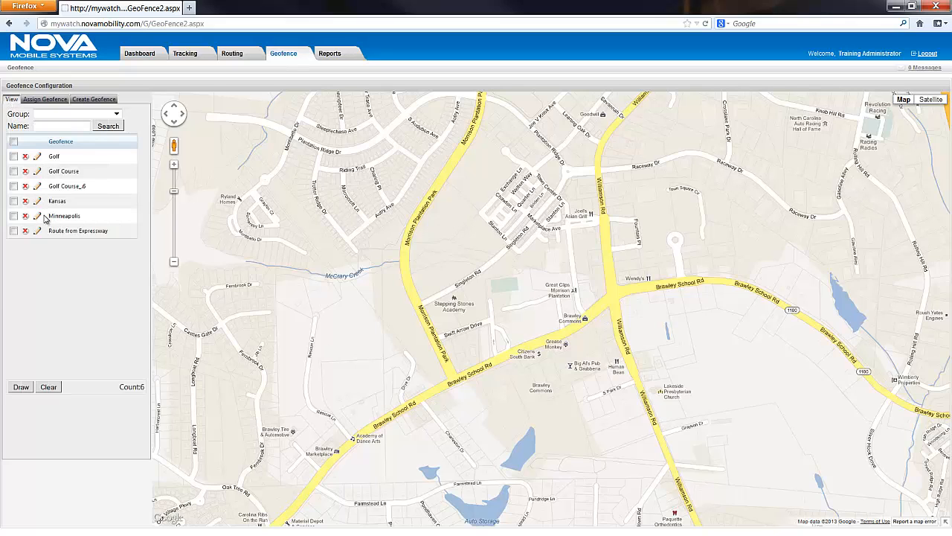
{"action": "left_click", "coordinate": [13, 231]}
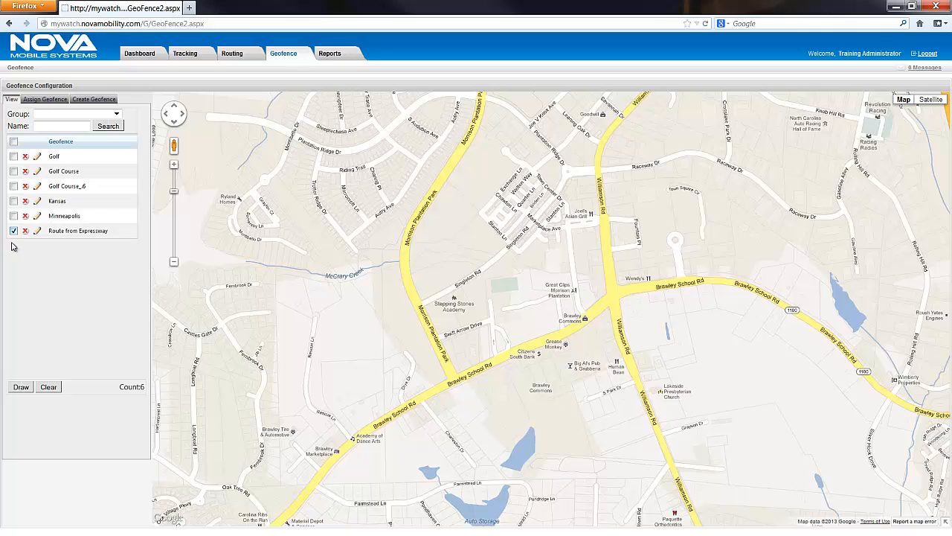
{"action": "left_click", "coordinate": [21, 387]}
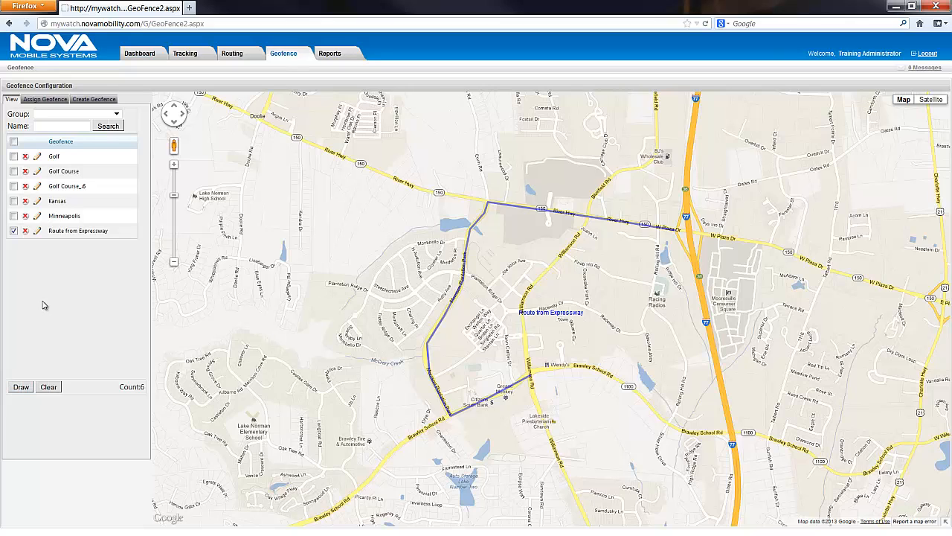
{"action": "left_click", "coordinate": [14, 231]}
Step: List all items available for geofence assignment and open the assignments of Nova OBDII Demo #11
{"action": "left_click", "coordinate": [47, 100]}
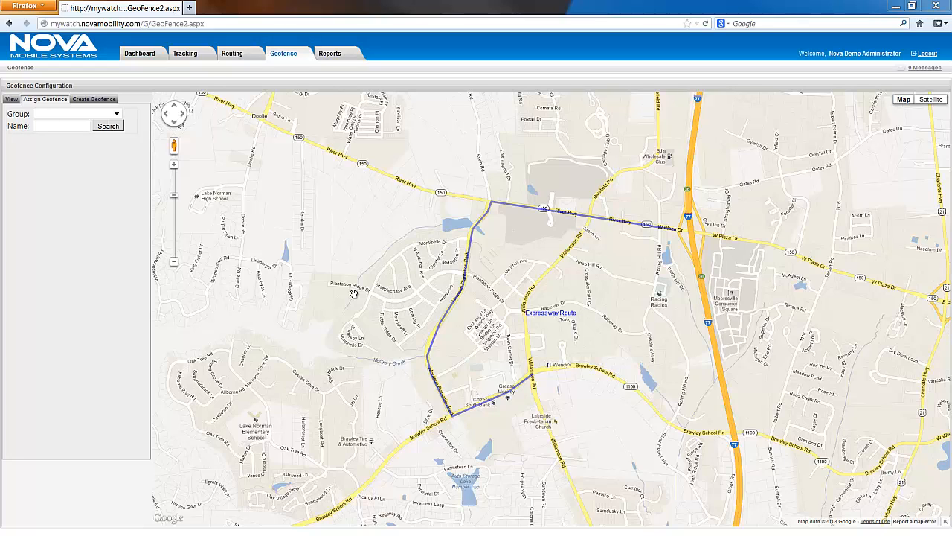
{"action": "left_click", "coordinate": [108, 114]}
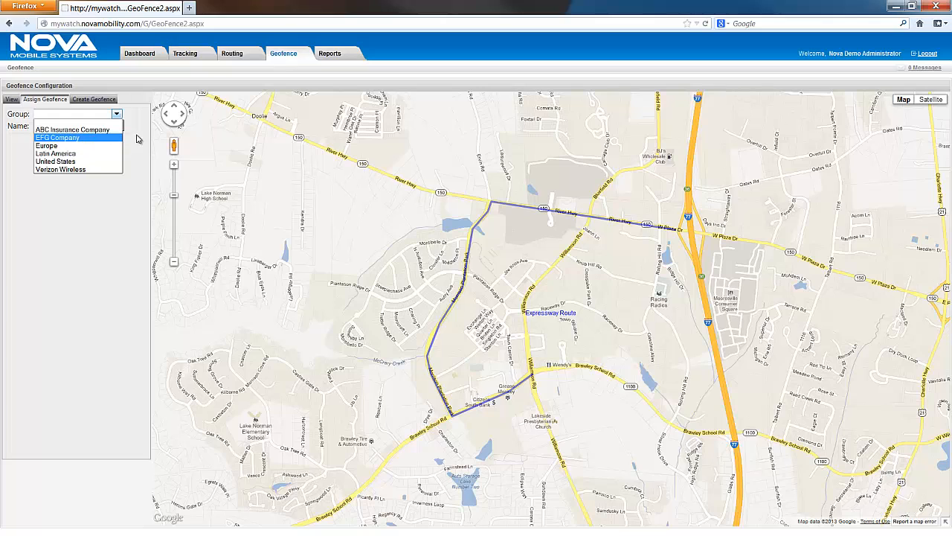
{"action": "left_click", "coordinate": [123, 132]}
{"action": "left_click", "coordinate": [116, 126]}
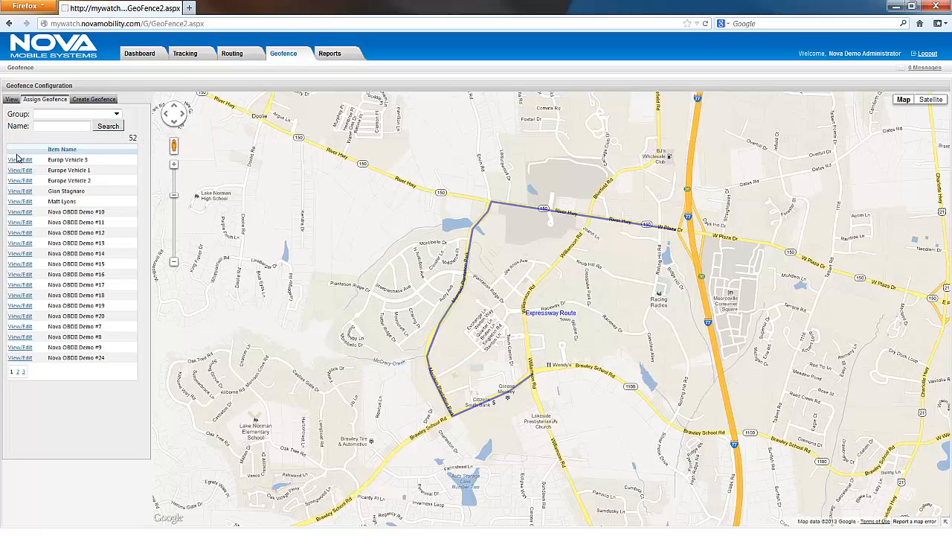
{"action": "left_click", "coordinate": [20, 226]}
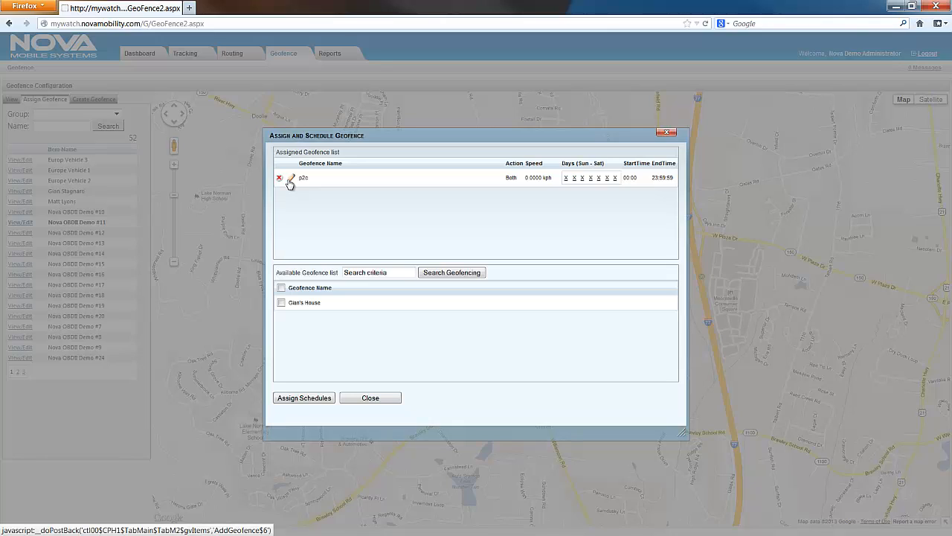
Step: Examine the schedule and action options for assigning the available house geofence, and leave without saving the assignment
{"action": "left_click", "coordinate": [281, 303]}
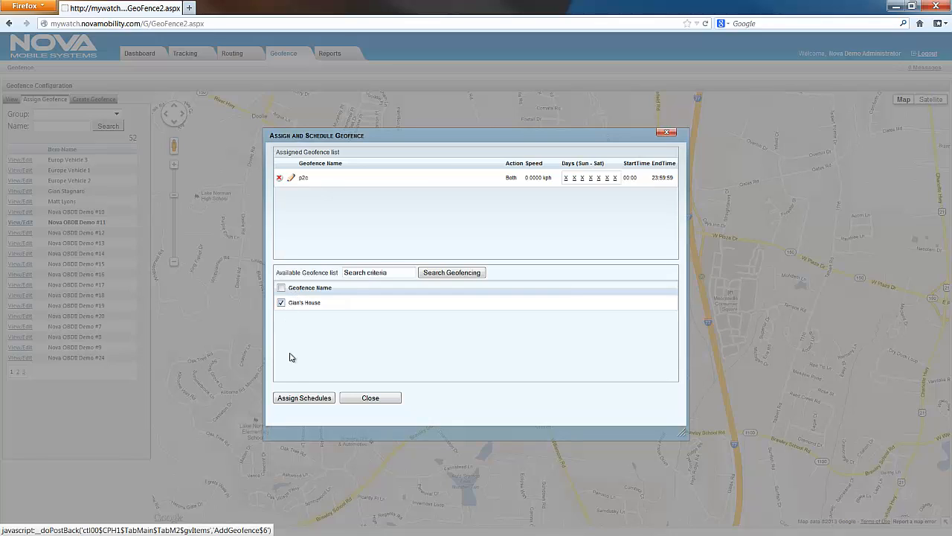
{"action": "left_click", "coordinate": [282, 302]}
{"action": "left_click", "coordinate": [295, 398]}
{"action": "left_click", "coordinate": [281, 303]}
{"action": "left_click", "coordinate": [295, 399]}
{"action": "left_click", "coordinate": [291, 230]}
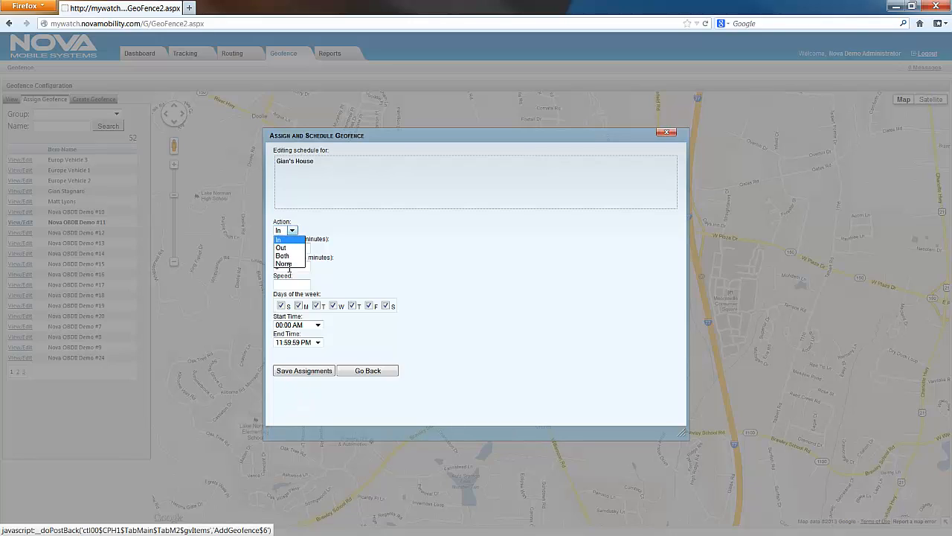
{"action": "left_click", "coordinate": [409, 253]}
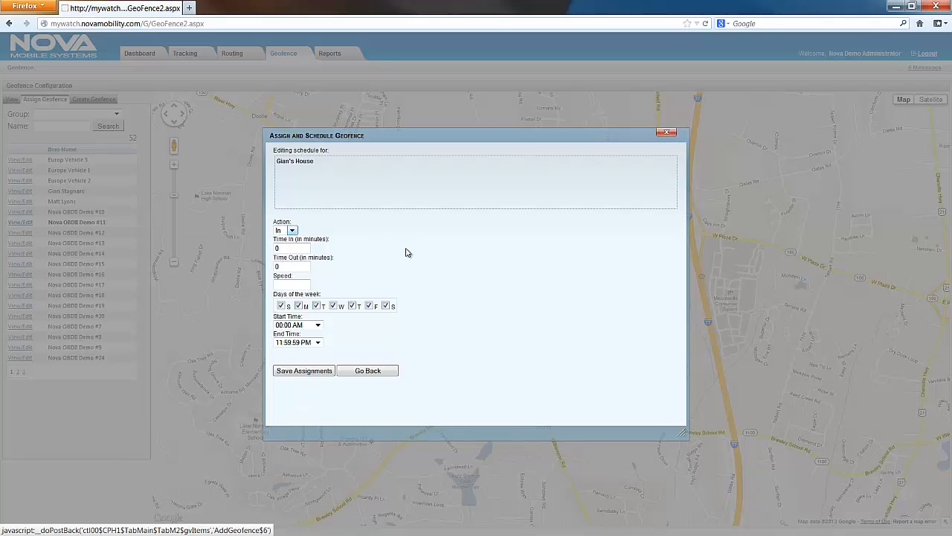
{"action": "left_click", "coordinate": [366, 371]}
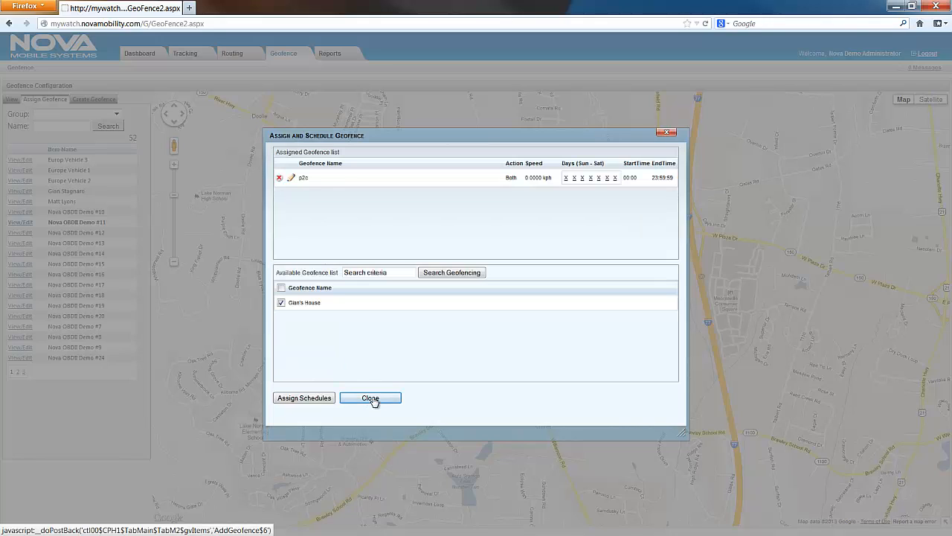
{"action": "left_click", "coordinate": [371, 399]}
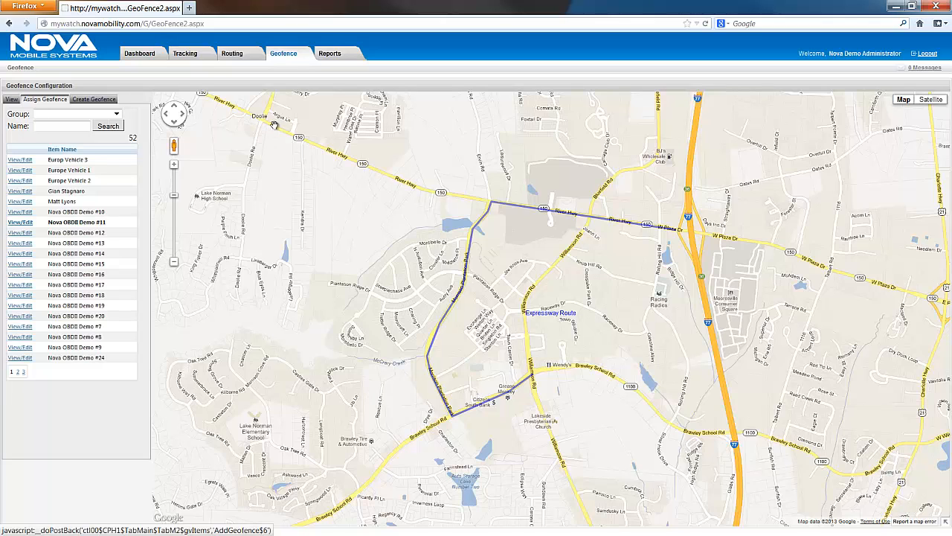
Step: Go to vehicle tracking and show only the vehicles in the United States group
{"action": "left_click", "coordinate": [11, 99]}
{"action": "left_click", "coordinate": [194, 54]}
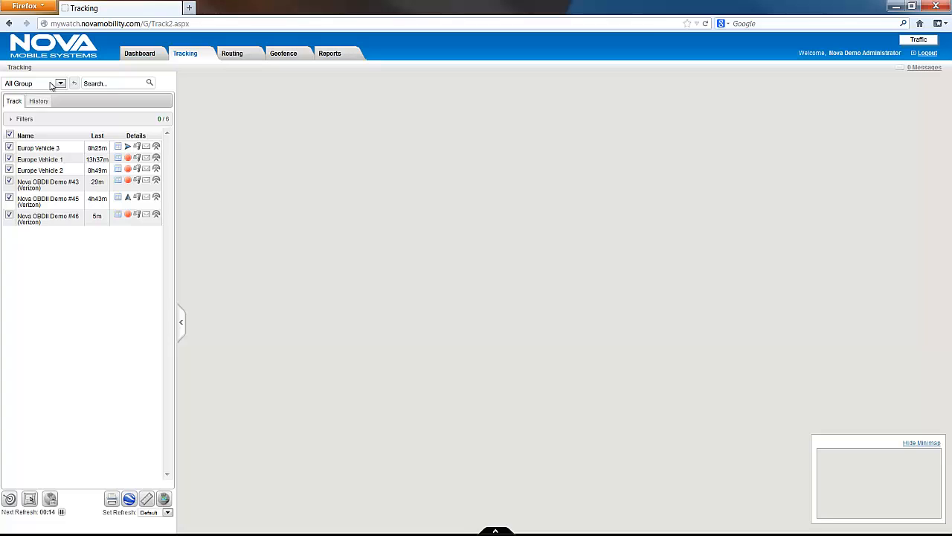
{"action": "left_click", "coordinate": [52, 85]}
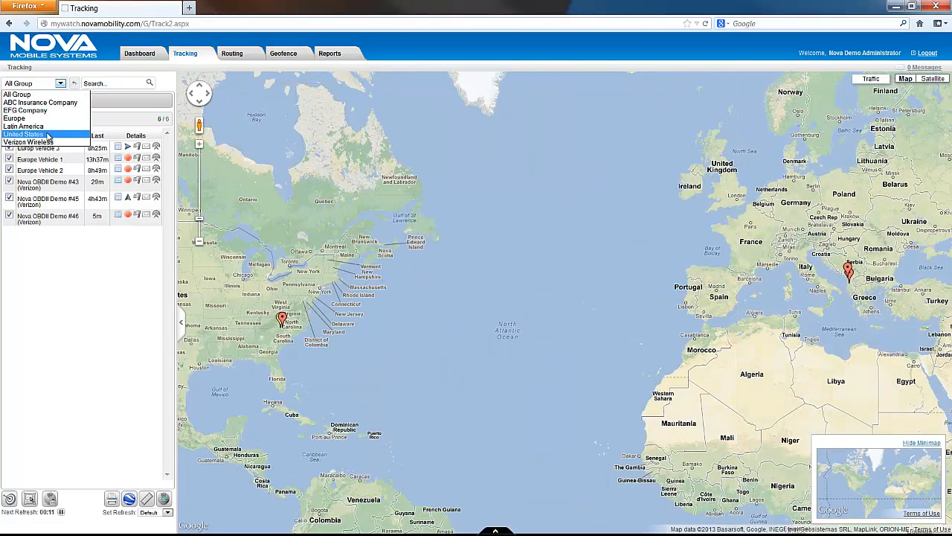
{"action": "left_click", "coordinate": [47, 135]}
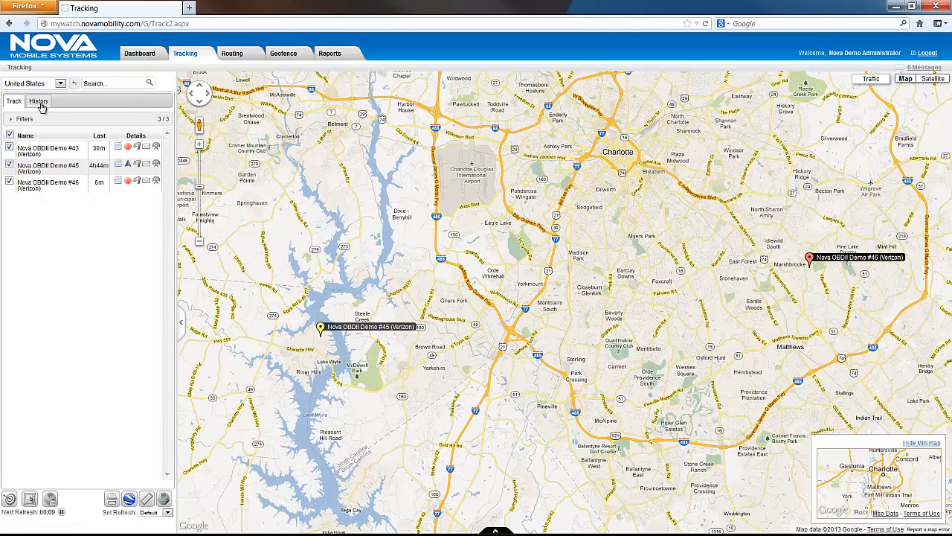
Step: Search the group's tracking history from 02/05/2013 00:00 to 02/06/2013 23:59
{"action": "left_click", "coordinate": [41, 104]}
{"action": "left_click", "coordinate": [41, 115]}
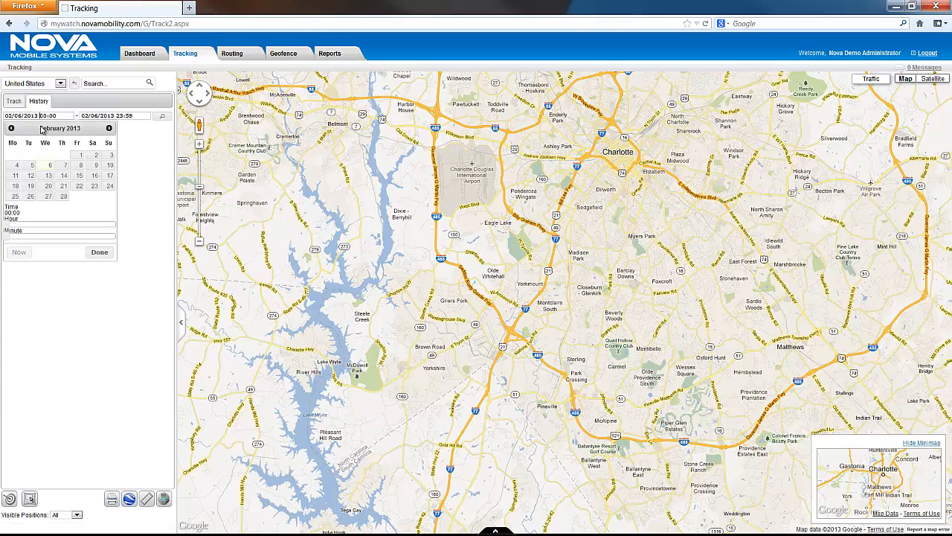
{"action": "left_click", "coordinate": [32, 165]}
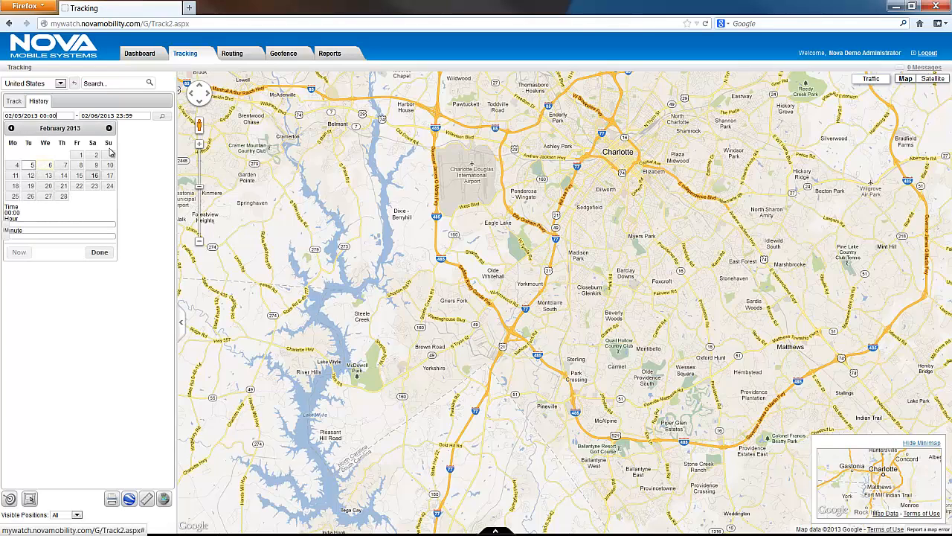
{"action": "left_click", "coordinate": [100, 252]}
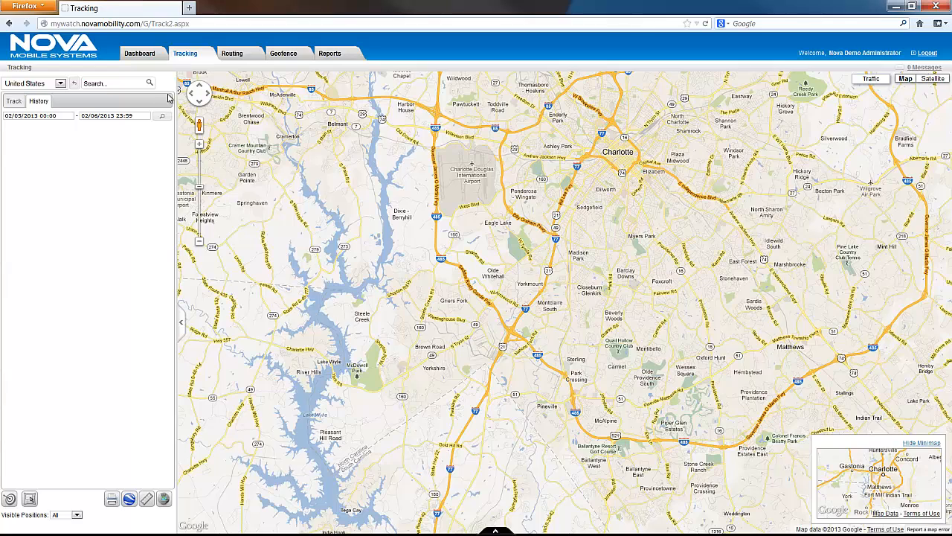
{"action": "left_click", "coordinate": [162, 115]}
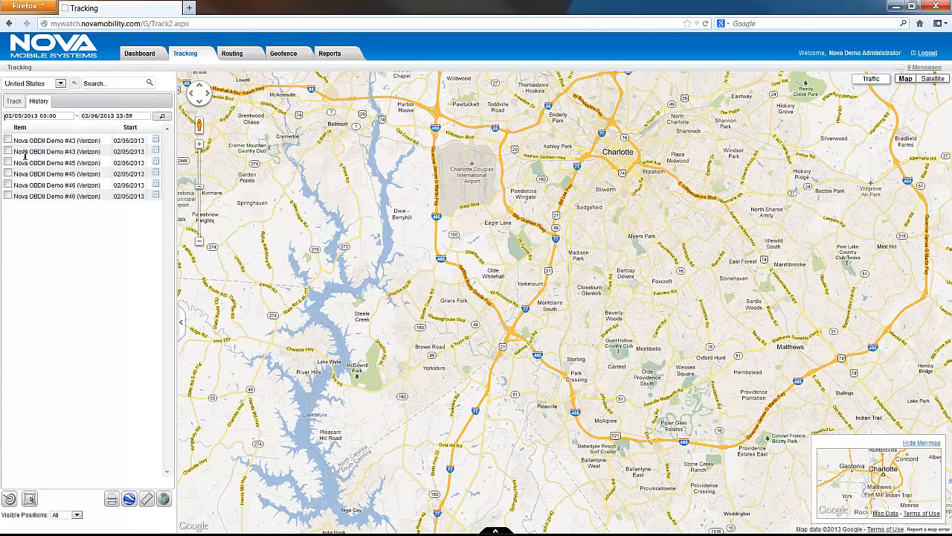
Step: Show the 02/06/2013 history points of Nova OBDII Demo #43 and open the details of its 12:10:26 AM point
{"action": "left_click", "coordinate": [9, 140]}
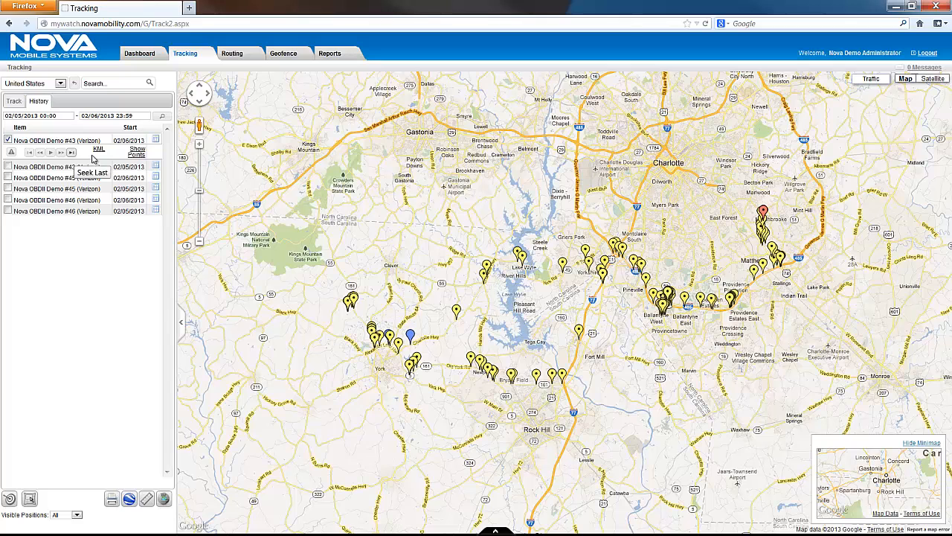
{"action": "left_click", "coordinate": [135, 152]}
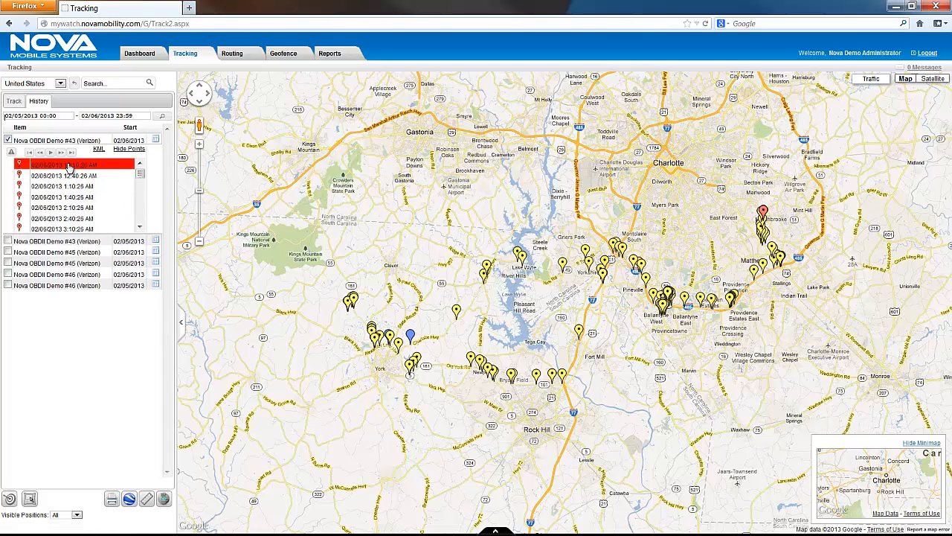
{"action": "left_click", "coordinate": [69, 165]}
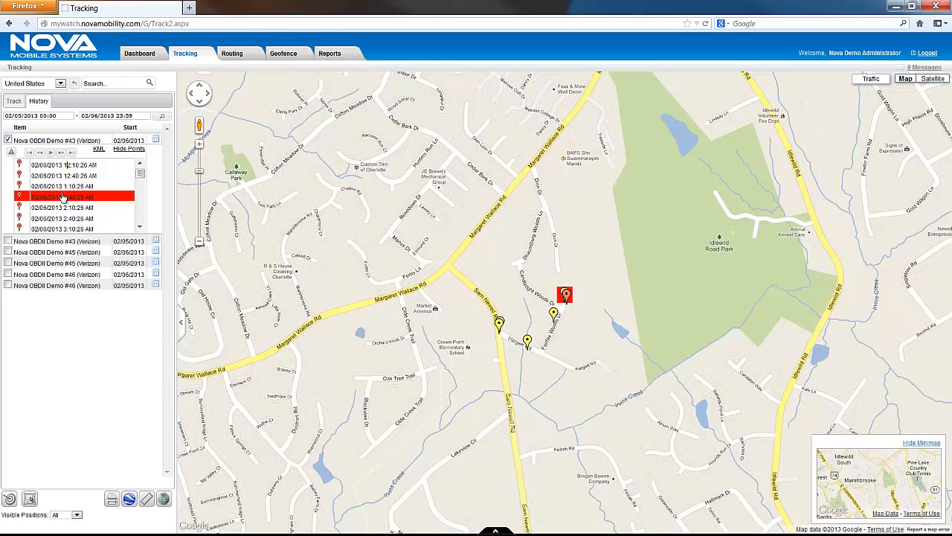
{"action": "left_click", "coordinate": [565, 294]}
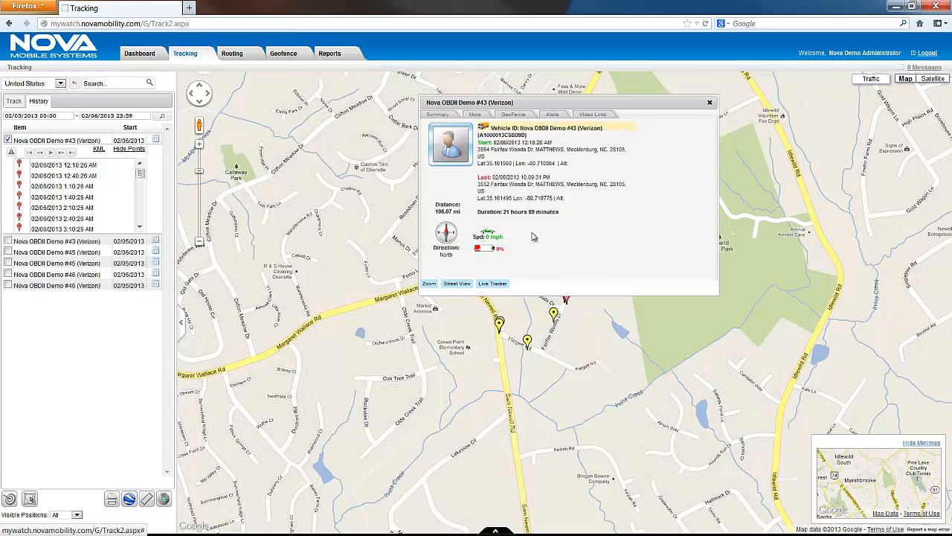
Step: Examine the Route GeoFence creation options for this vehicle's history, including action and route buffer, and close the details without creating one
{"action": "left_click", "coordinate": [511, 116]}
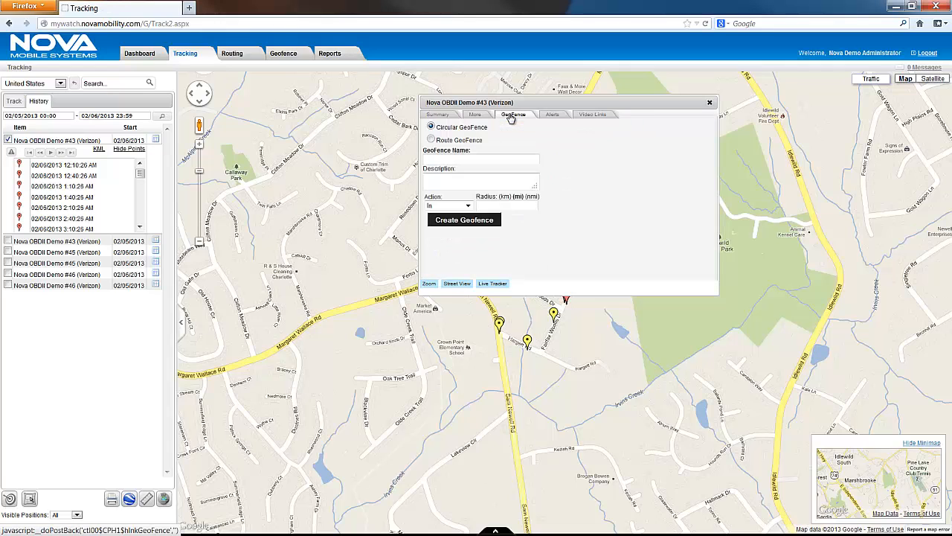
{"action": "left_click", "coordinate": [432, 140]}
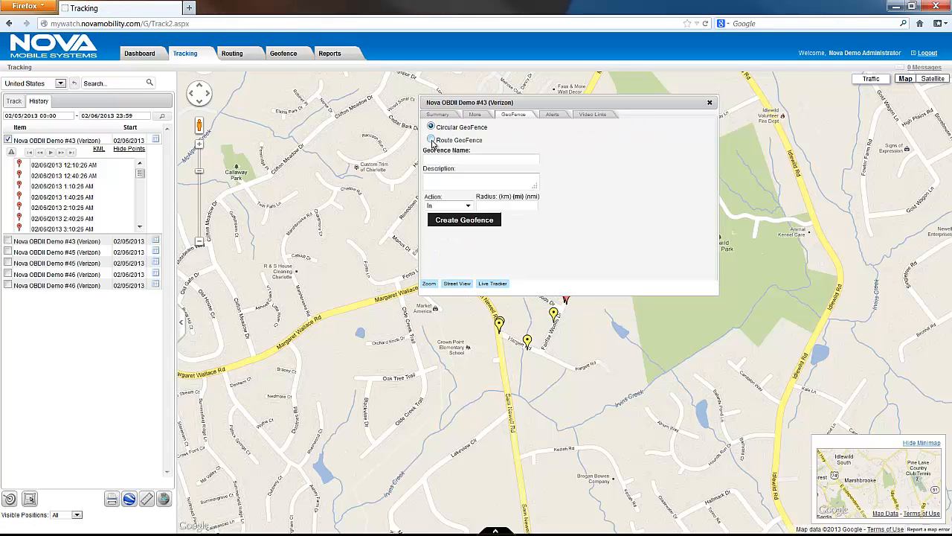
{"action": "left_click", "coordinate": [439, 206]}
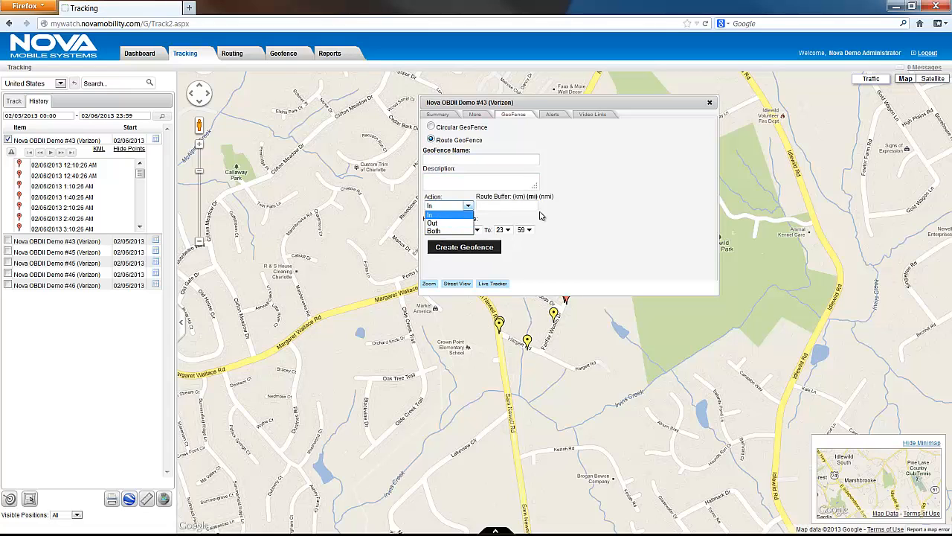
{"action": "left_click", "coordinate": [518, 206]}
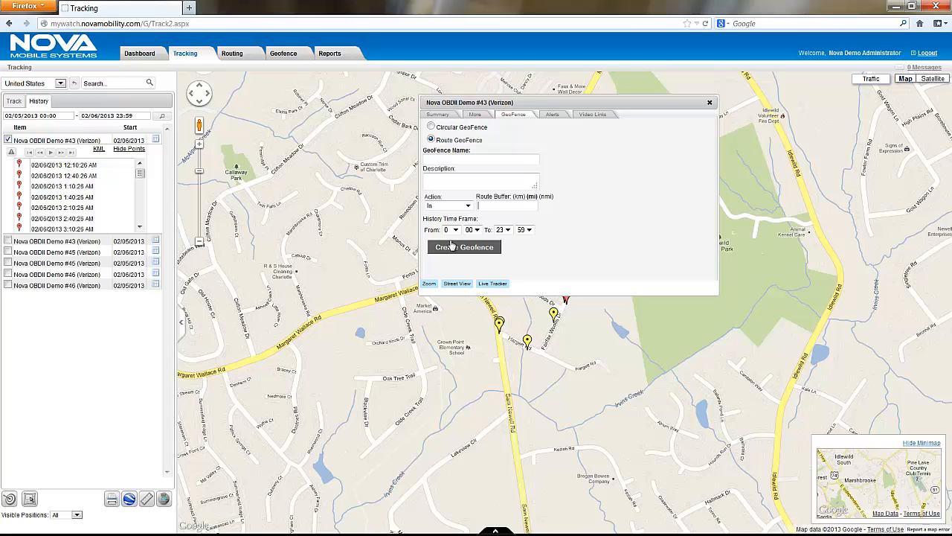
{"action": "left_click", "coordinate": [710, 104]}
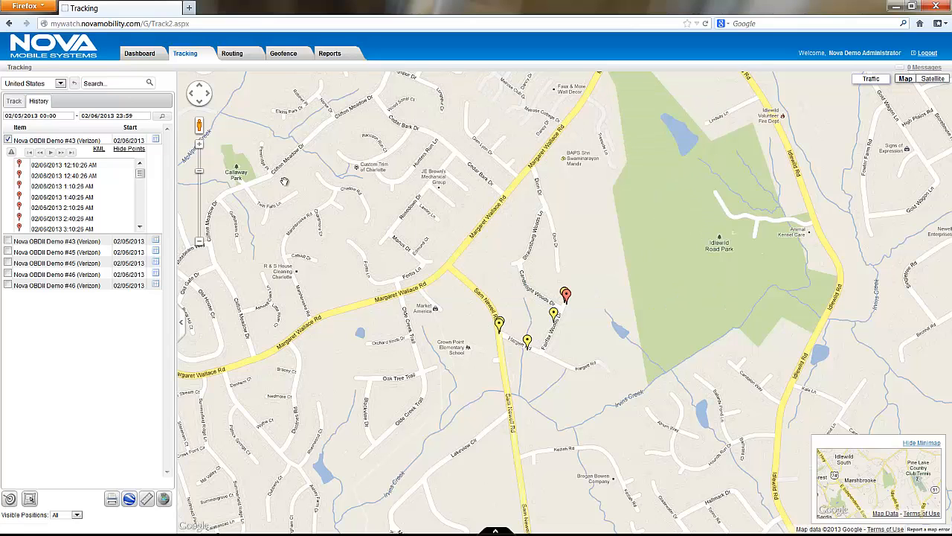